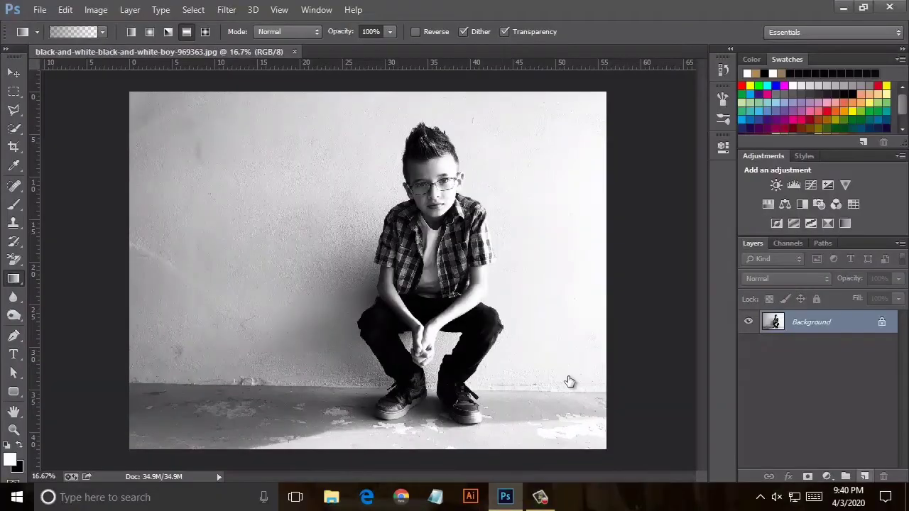
Add a blank Layer 1 above the Background boy photo with Ctrl+Shift+Alt+N.
key("ctrl+shift+alt+n")
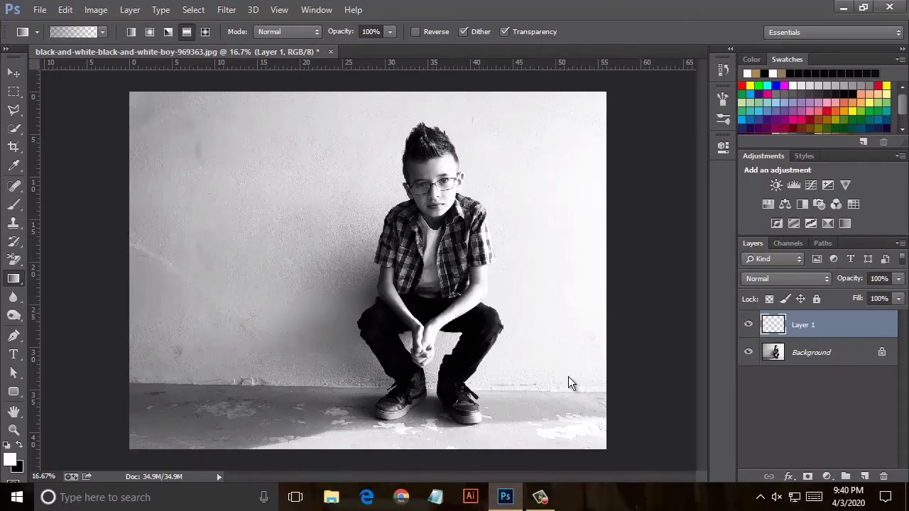
Fill Layer 1 with a diagonal Chrome gradient across the photo.
key("Return")
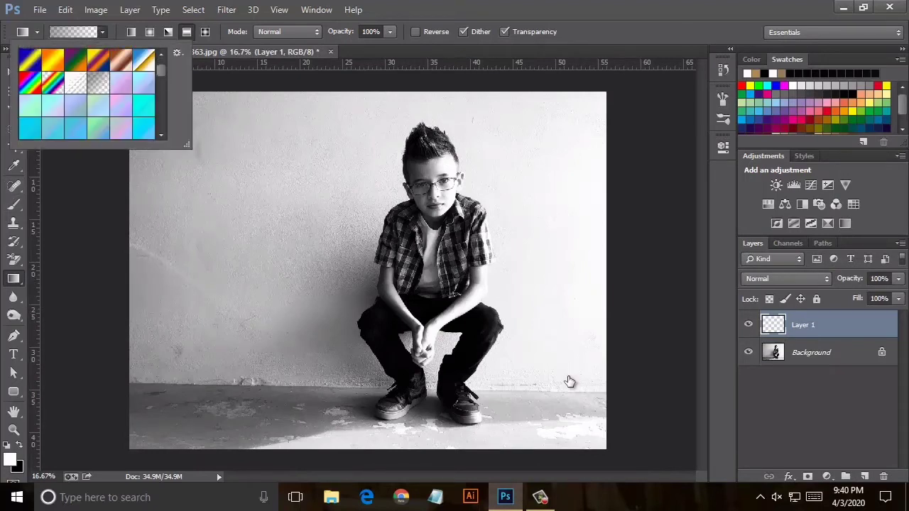
key("Left")
key("Left")
key("Left")
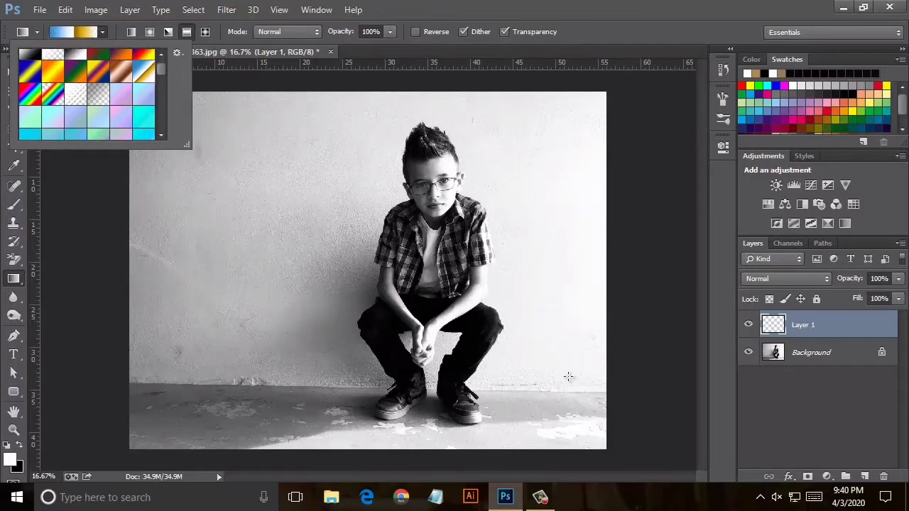
key("Return")
left_click_drag(602, 93, 142, 437)
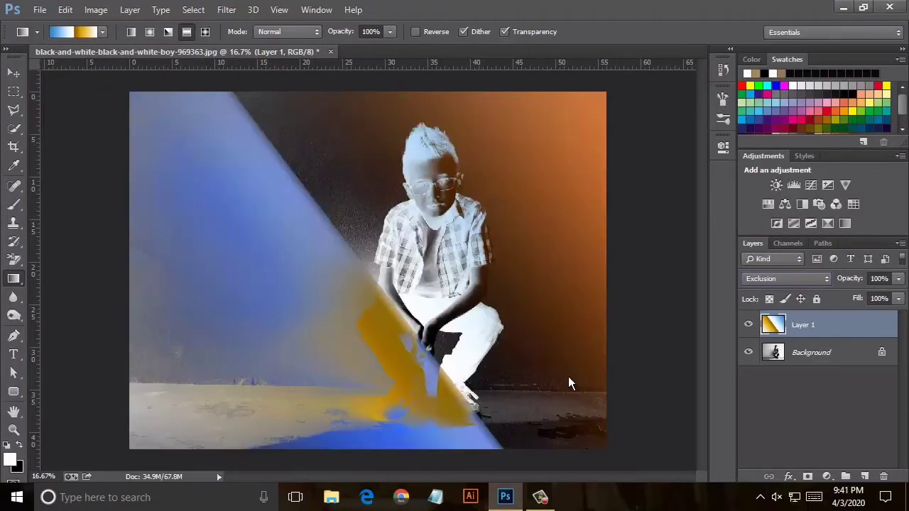
Preview blend modes on the gradient layer, then hide Layer 1 and add an empty Layer 2.
key("Up")
key("Up")
key("Up")
key("Up")
key("Up")
key("Up")
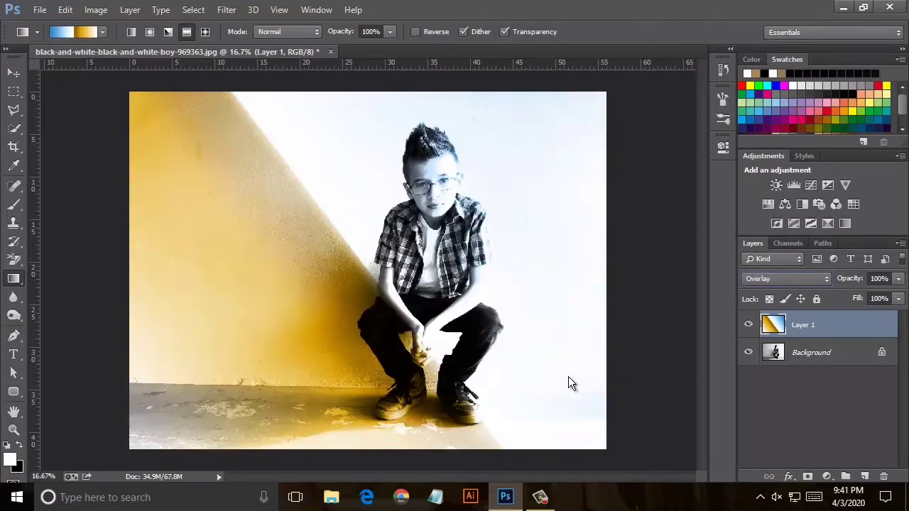
key("Up")
key("Up")
key("Up")
key("Up")
key("Up")
key("Up")
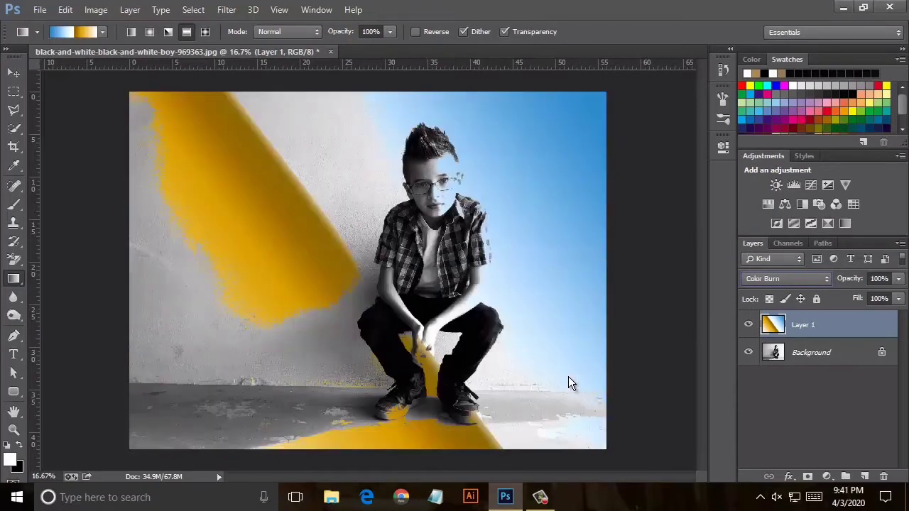
key("Up")
key("Up")
key("Up")
key("Down")
key("Up")
key("Up")
key("Down")
key("Down")
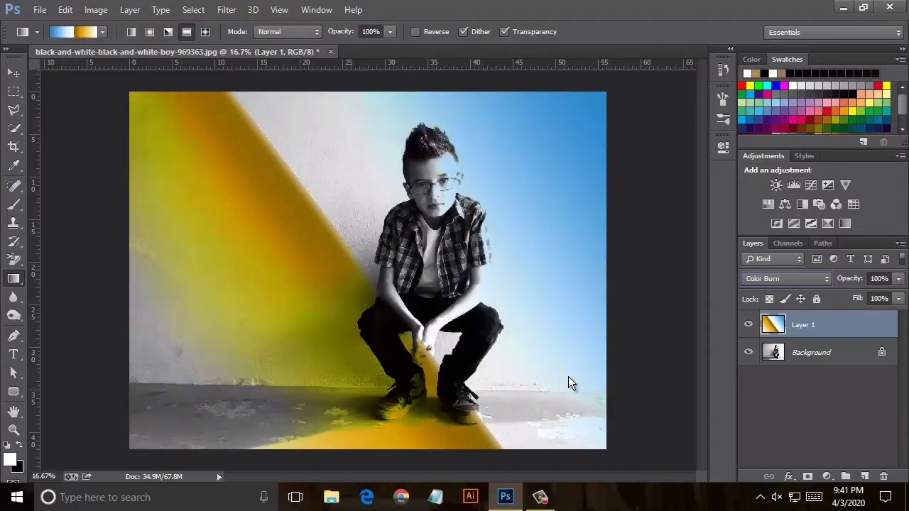
key("Down")
key("Down")
key("Down")
key("Up")
key("Down")
key("Down")
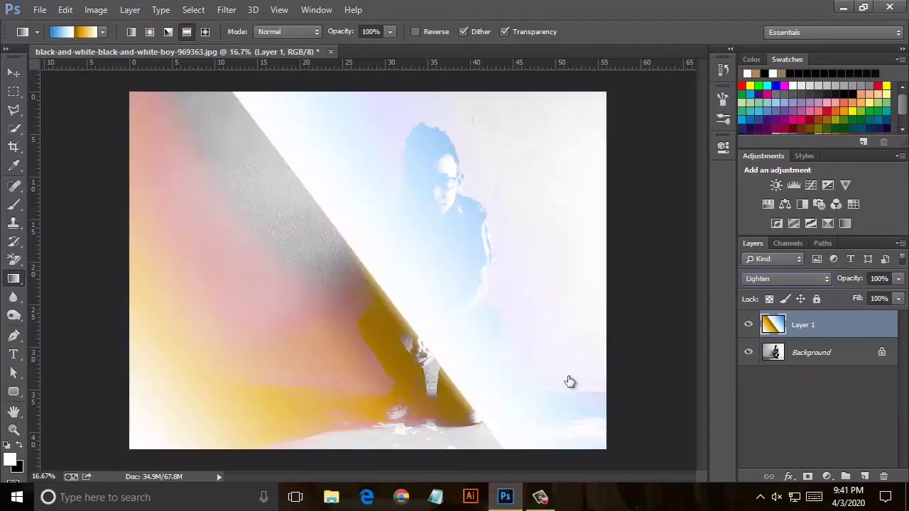
key("ctrl+comma")
key("ctrl+shift+alt+n")
Fill Layer 2 with a diagonal red, white and teal striped gradient.
key("Return")
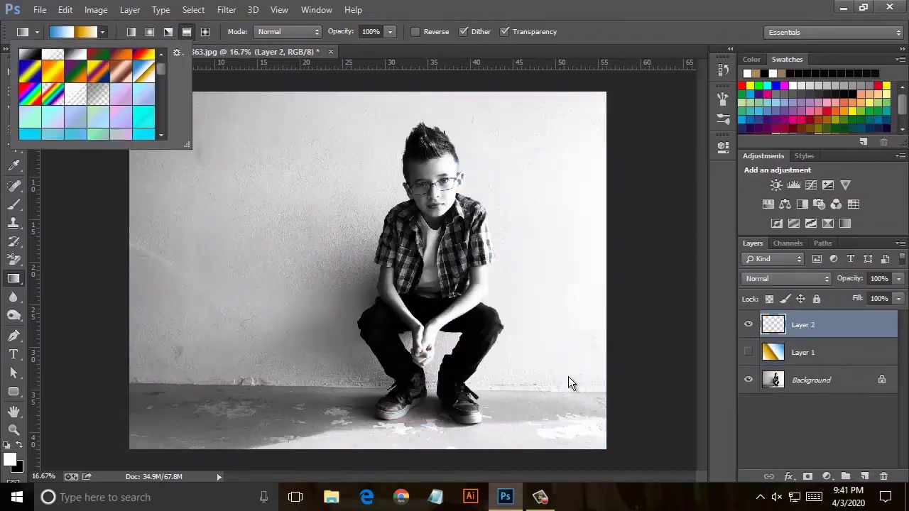
scroll(568, 384, "down", 3)
scroll(568, 384, "down", 3)
scroll(569, 383, "down", 2)
key("period")
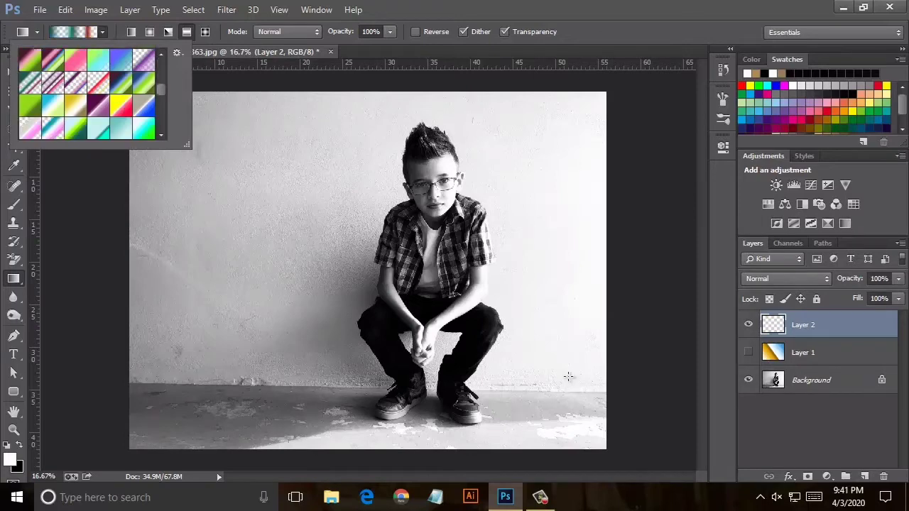
left_click(568, 376)
left_click_drag(602, 97, 186, 426)
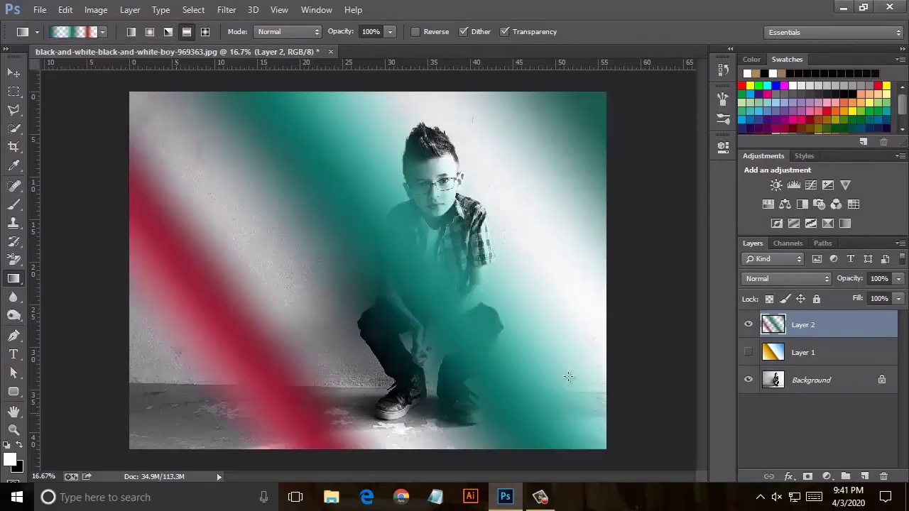
Set Layer 2 to Hard Light blend mode at 56% fill.
key("Return")
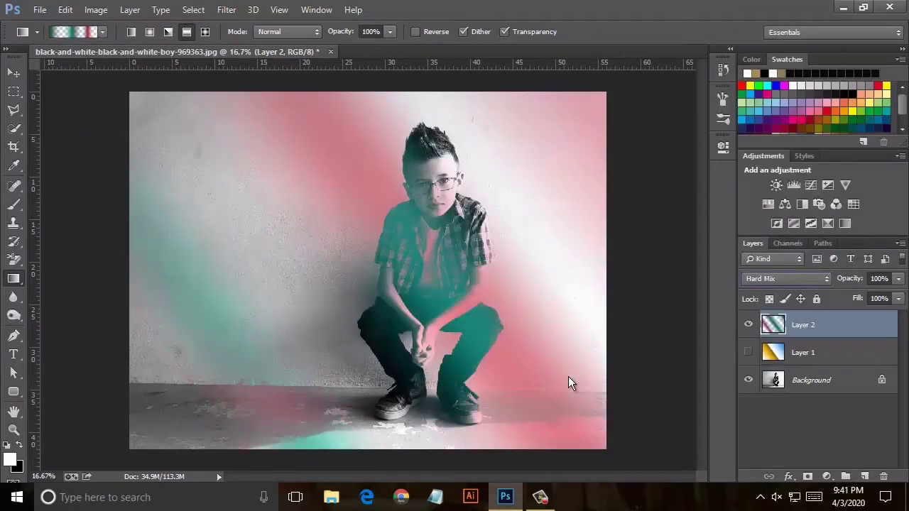
key("shift+minus")
key("shift+minus")
key("shift+minus")
key("shift+minus")
key("shift+minus")
key("shift+minus")
key("shift+minus")
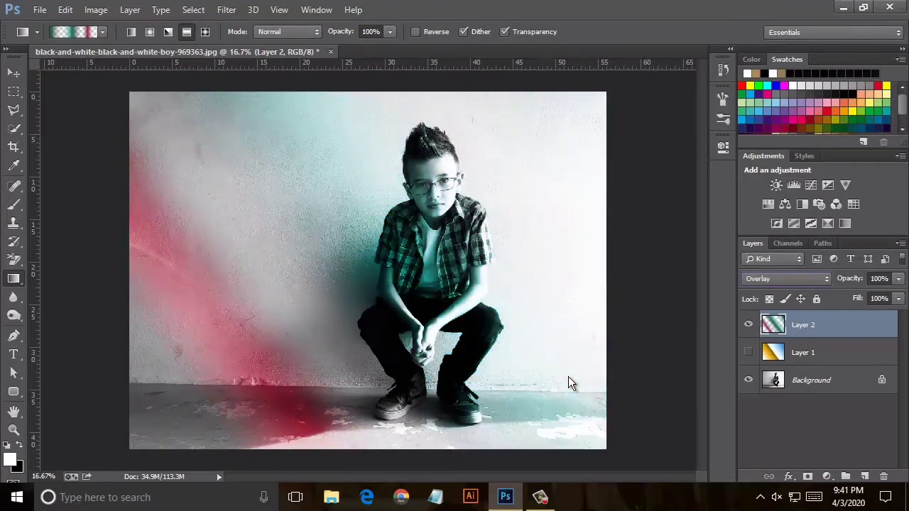
key("shift+plus")
key("shift+plus")
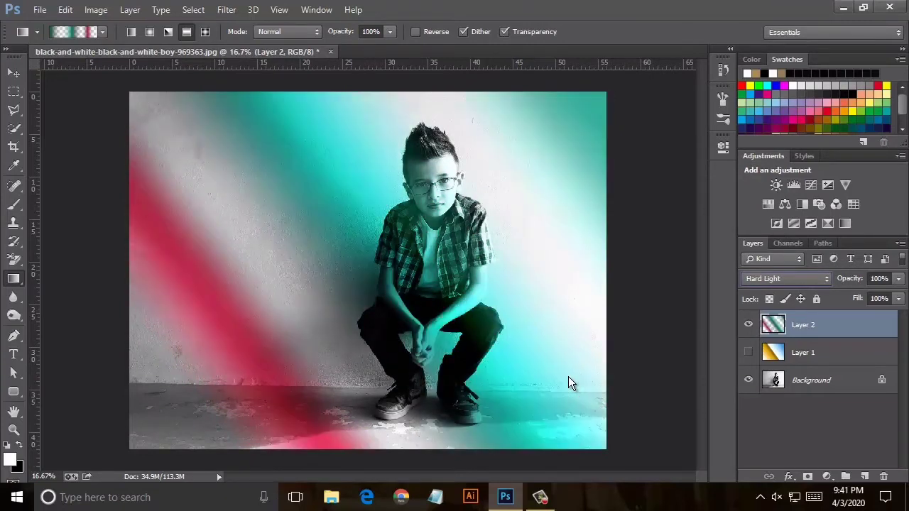
key("shift+plus")
key("shift+4")
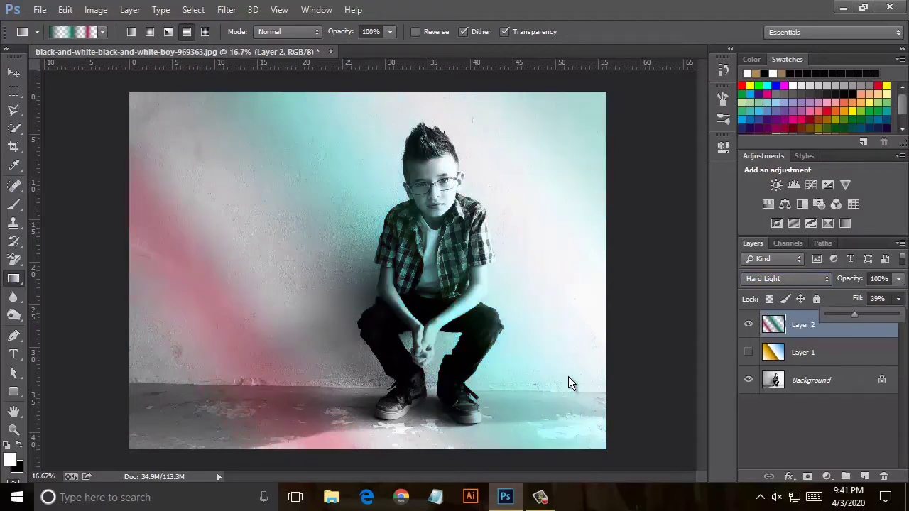
key("shift+Down")
key("shift+Up")
key("Up")
key("Up")
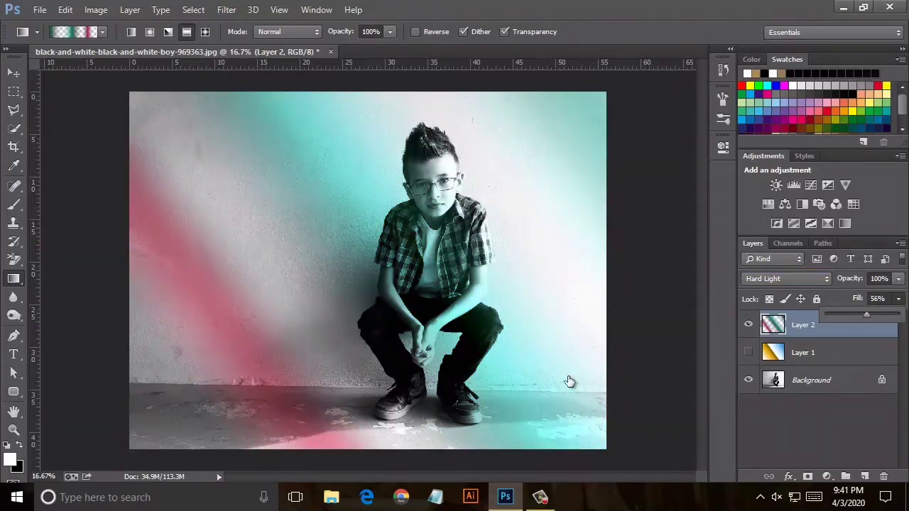
key("alt+t")
key("Down")
key("Down")
key("Down")
key("Down")
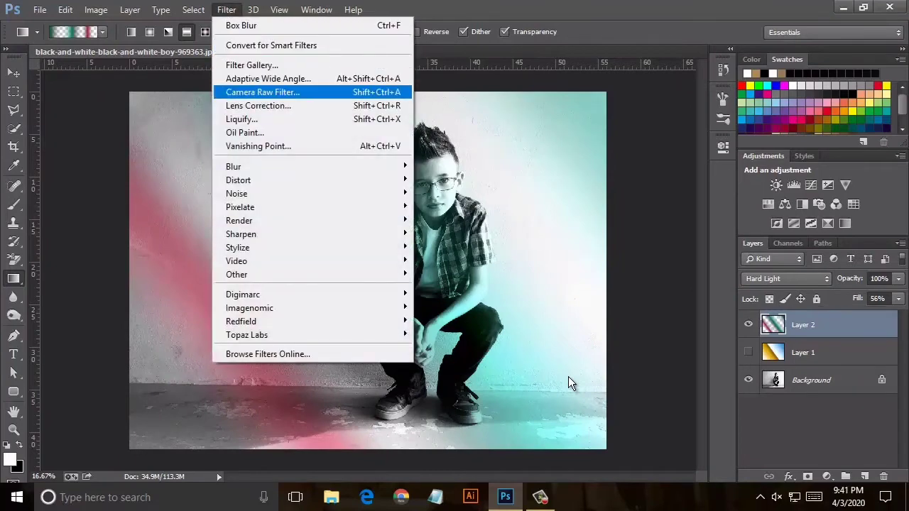
Apply a Camera Raw adjustment to Layer 2 with Tint set to -21.
key("Escape")
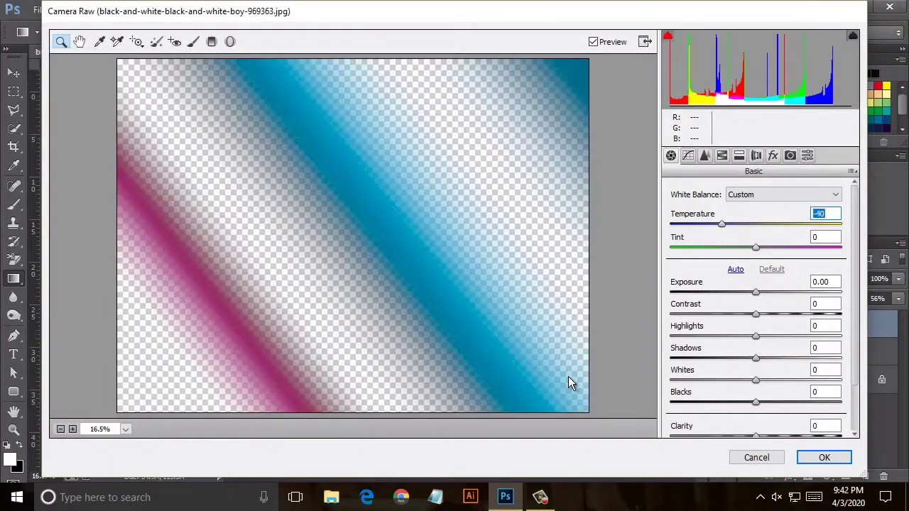
key("Tab")
key("shift+Down")
key("shift+Down")
key("shift+Down")
key("Down")
key("Tab")
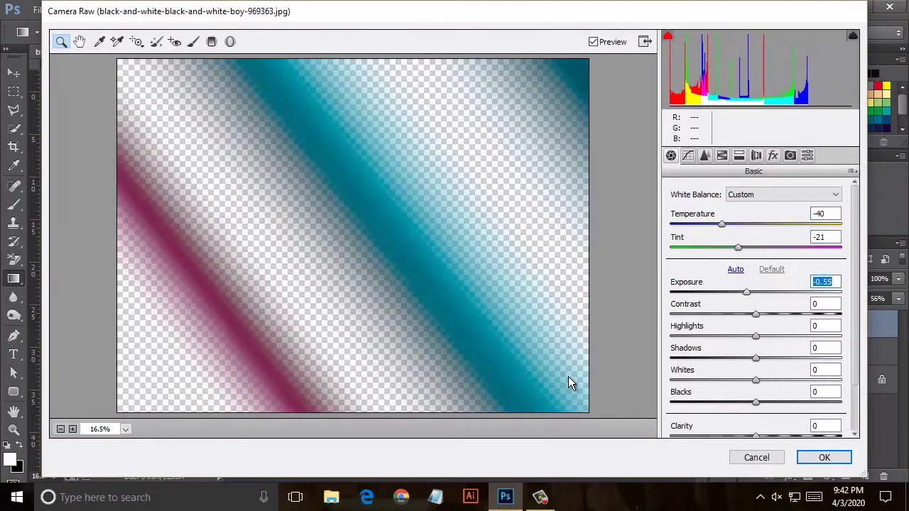
key("Return")
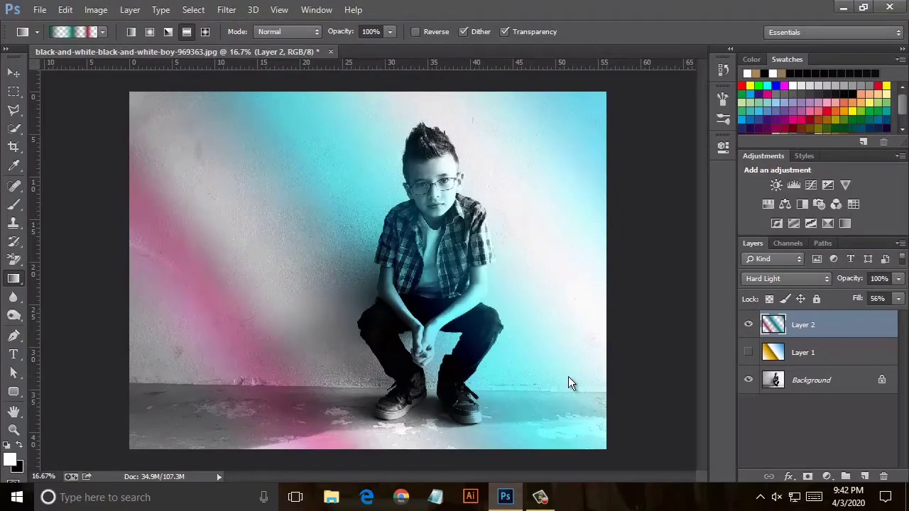
Lower Layer 2's fill to 47% and apply a 207-pixel Box Blur.
left_click_drag(898, 298, 864, 315)
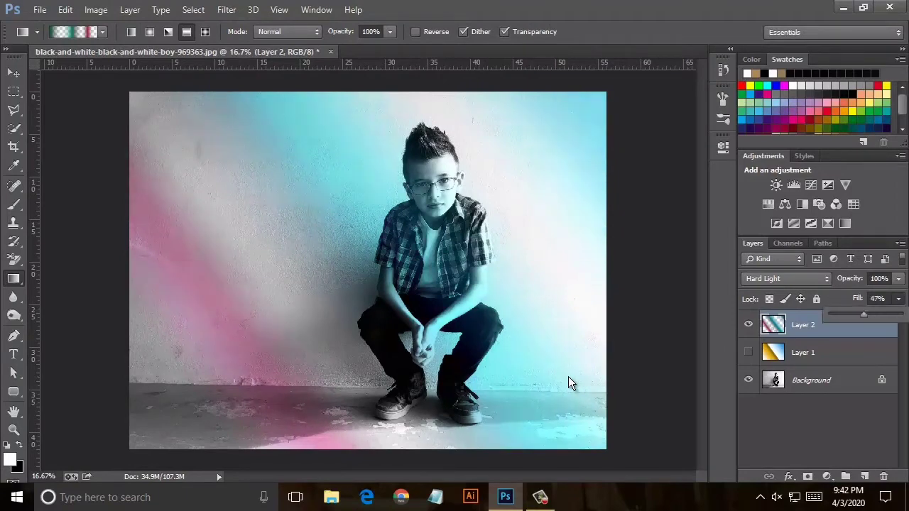
key("alt+t")
key("Down")
key("Down")
key("Down")
key("Down")
key("Down")
key("Right")
key("Down")
key("Down")
key("Down")
key("Down")
key("Return")
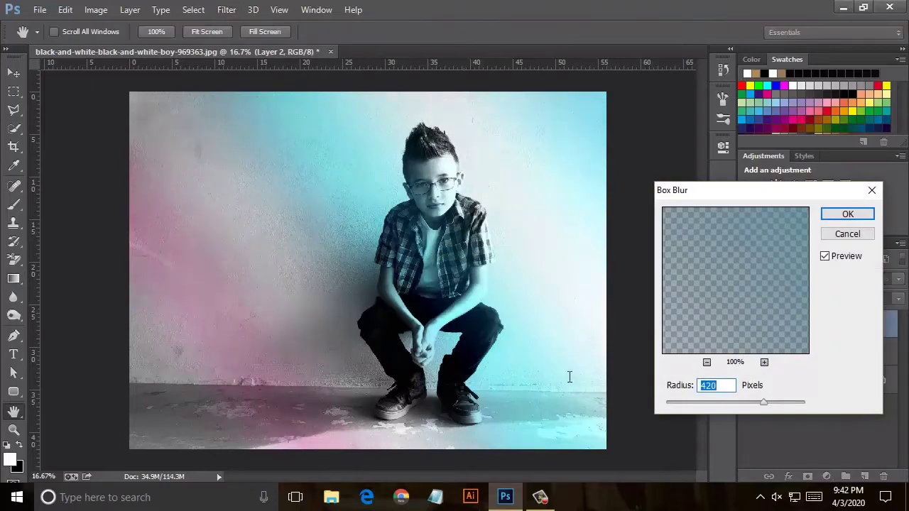
key("shift+Down")
key("shift+Down")
key("shift+Down")
key("shift+Down")
key("shift+Down")
key("shift+Down")
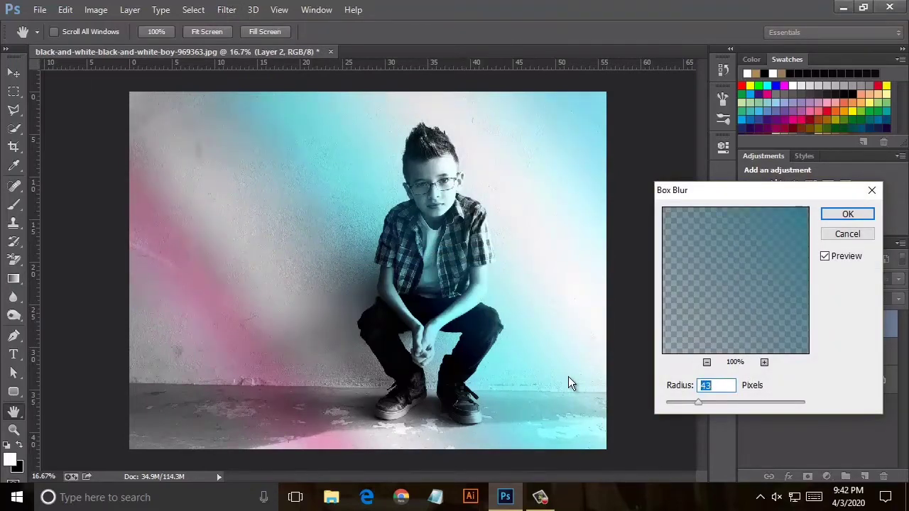
key("shift+Up")
key("shift+Up")
key("shift+Up")
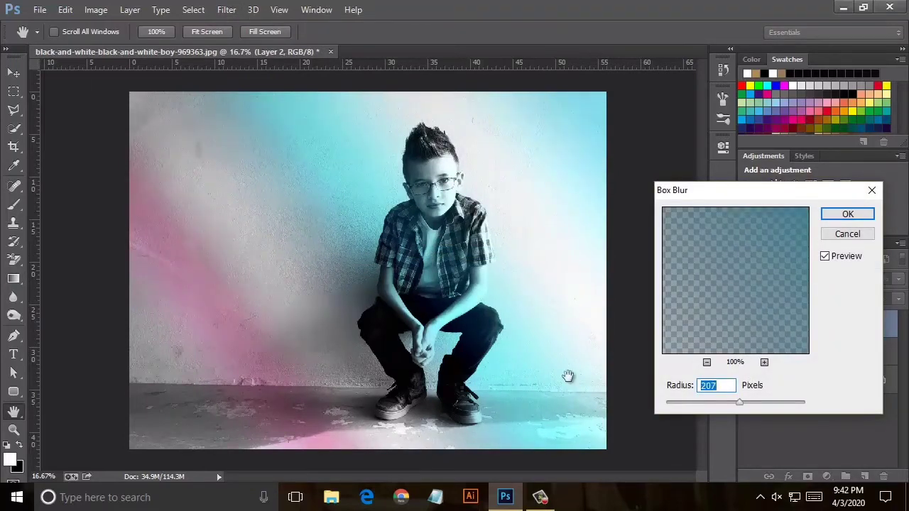
key("Return")
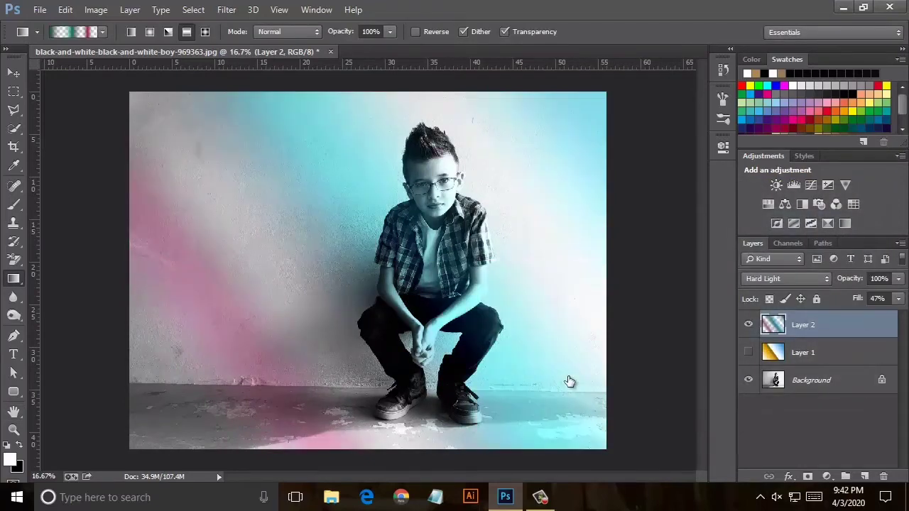
Add Layer 3 and fill it with a diagonal green-to-blue gradient preset.
key("ctrl+shift+alt+n")
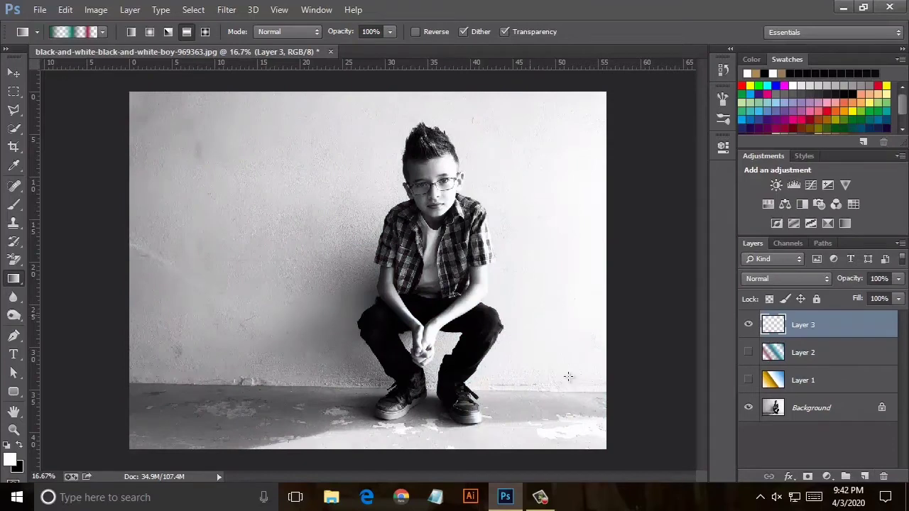
key("Return")
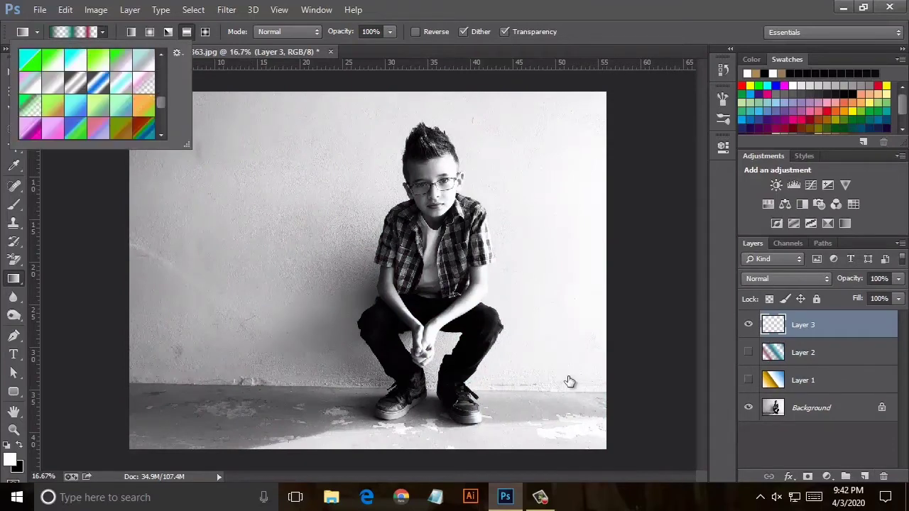
scroll(569, 382, "down", 2)
scroll(569, 382, "down", 2)
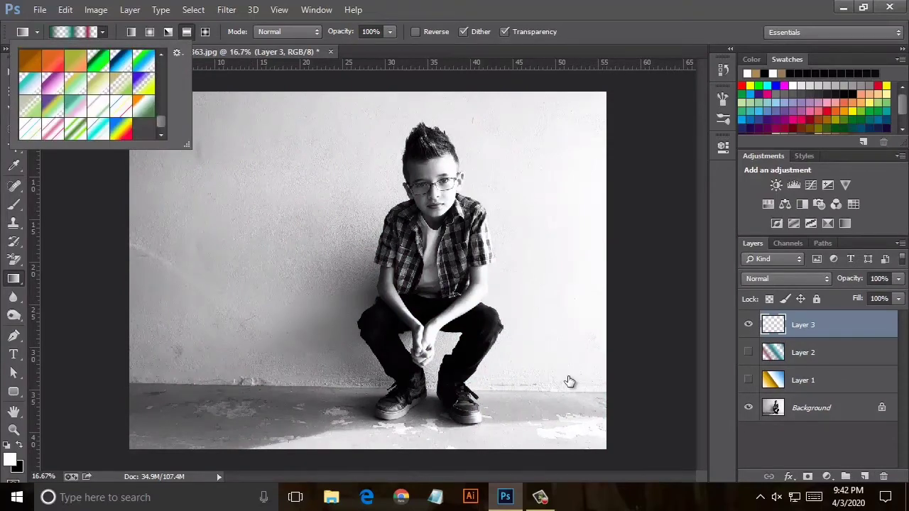
key("Up")
key("Up")
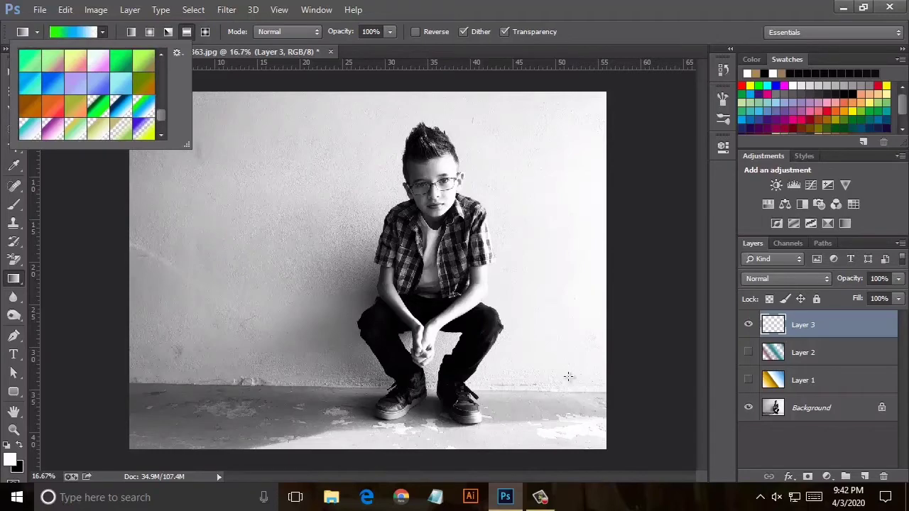
left_click_drag(158, 387, 493, 134)
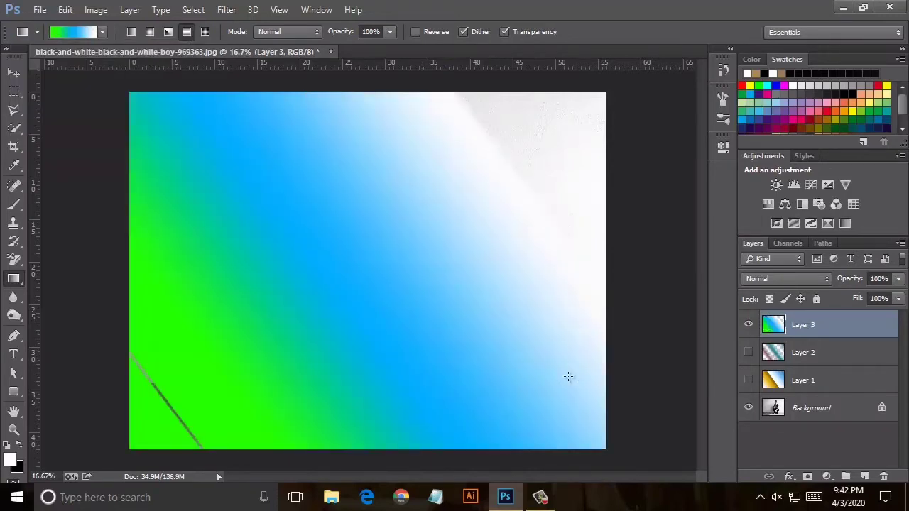
Preview Layer 3's blend modes, trying Color, Luminosity, Exclusion, Divide and Vivid Light.
key("Return")
key("Down")
key("Down")
key("Down")
key("Down")
key("Down")
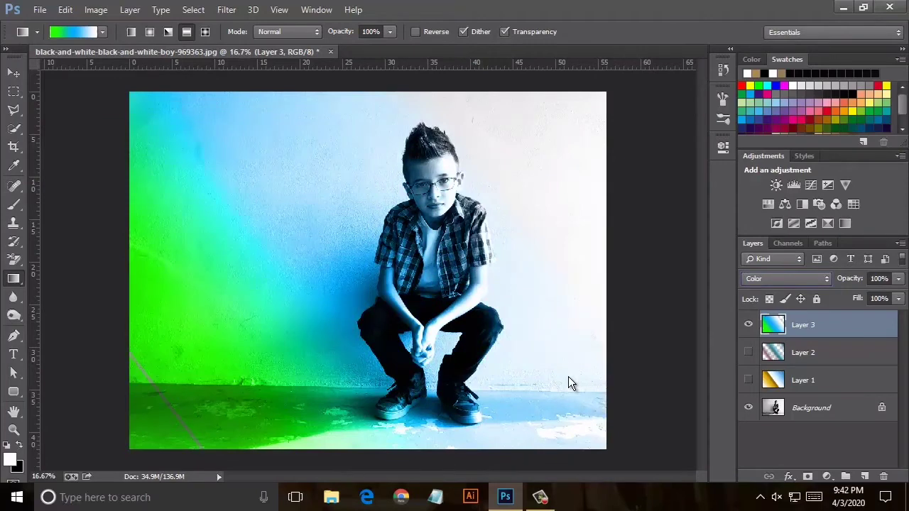
key("Down")
key("Up")
key("Up")
key("Up")
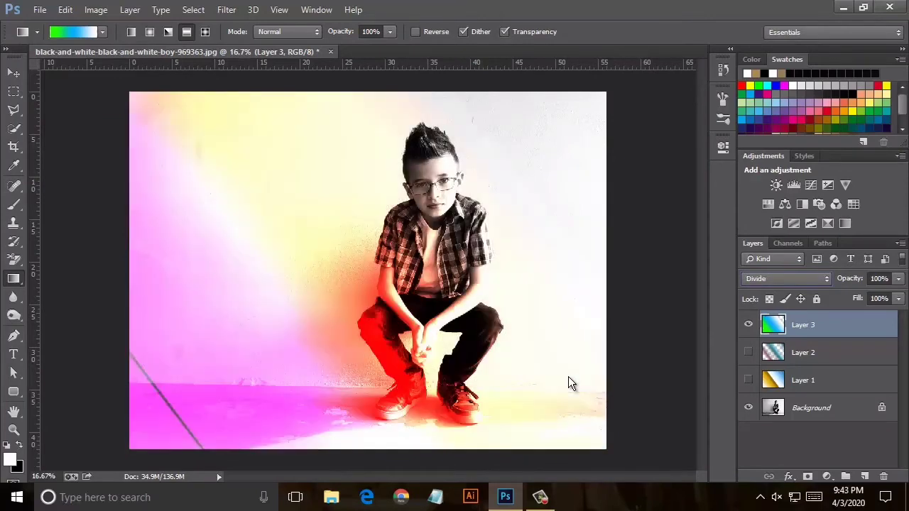
key("Up")
key("Up")
key("Up")
key("Up")
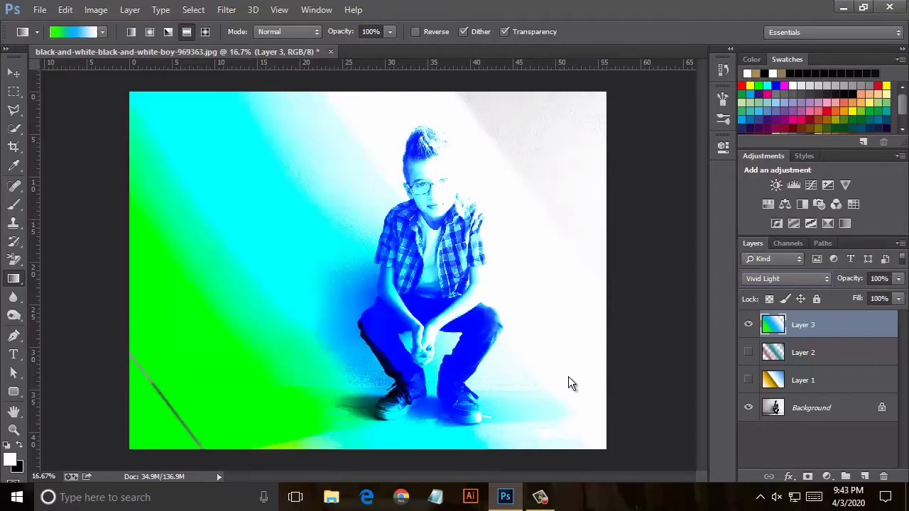
key("Up")
key("Down")
key("Down")
key("Down")
key("Down")
key("Down")
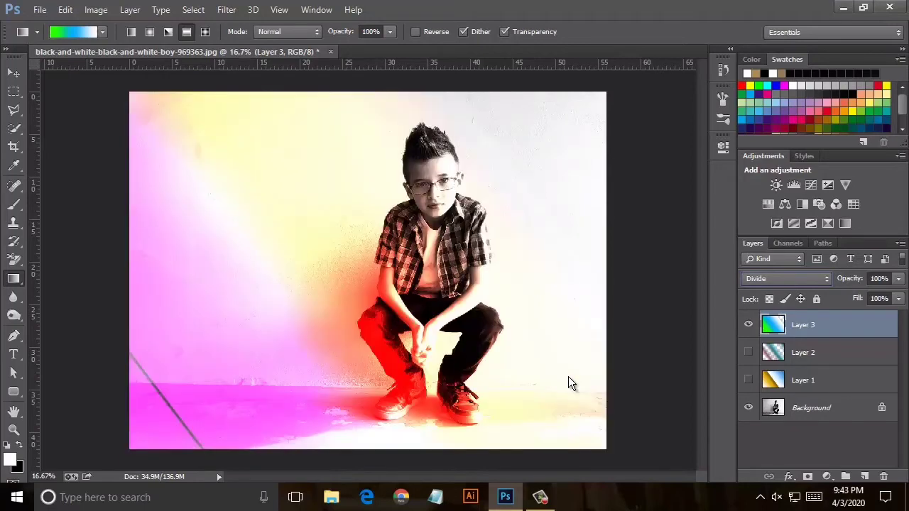
key("Down")
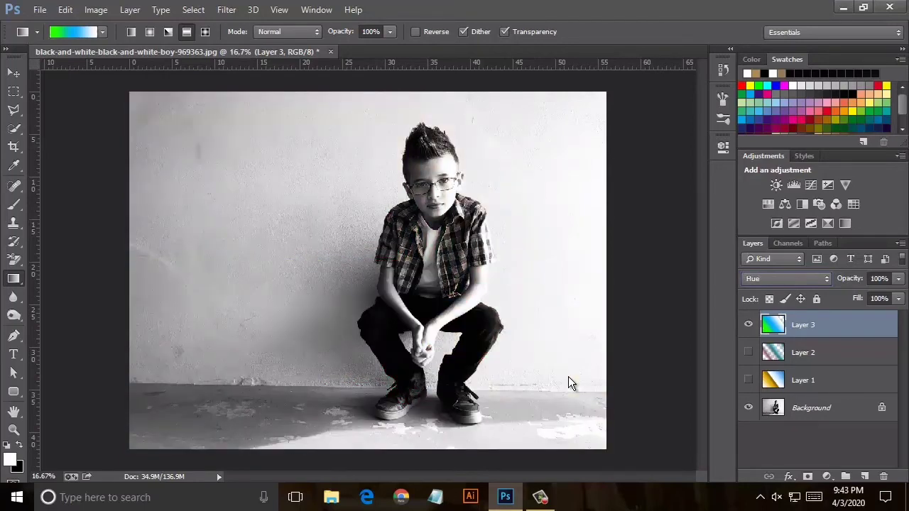
key("Up")
key("Up")
key("Up")
key("Up")
key("Up")
key("Up")
key("Up")
key("Up")
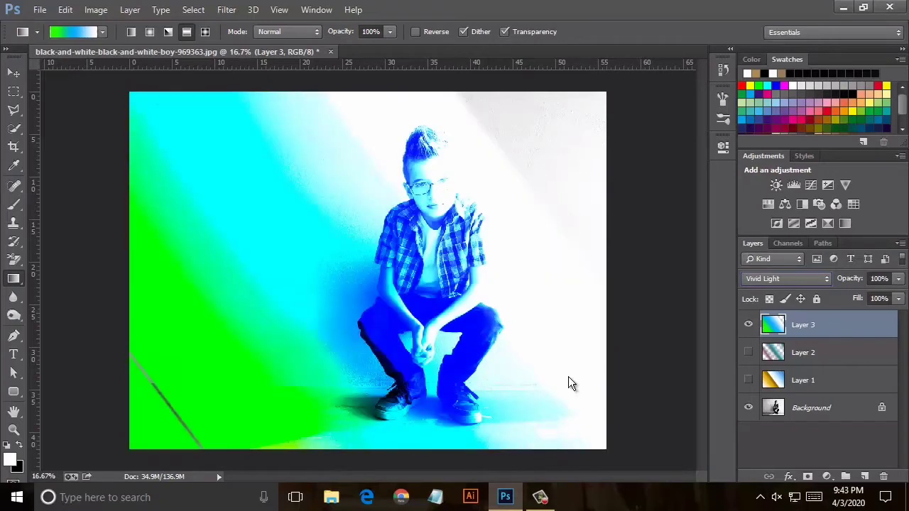
key("Up")
key("Up")
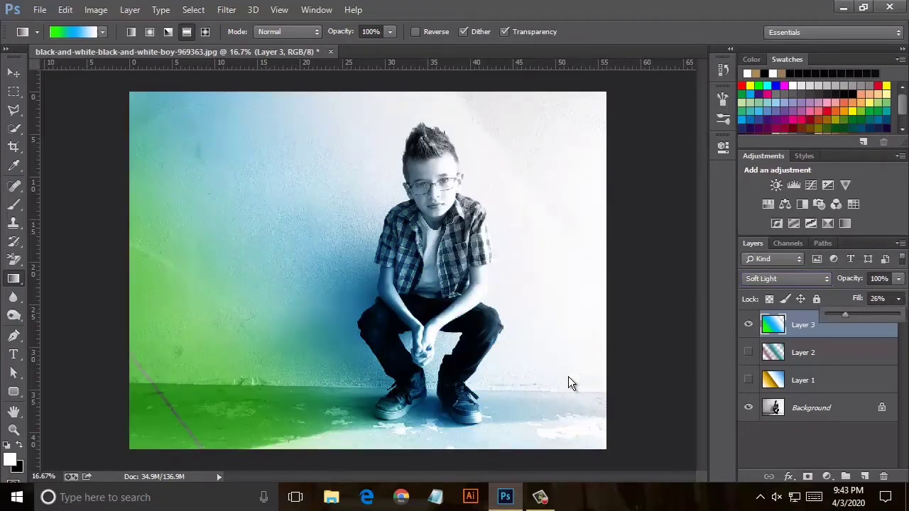
Set Layer 3's fill to 65%.
type("65")
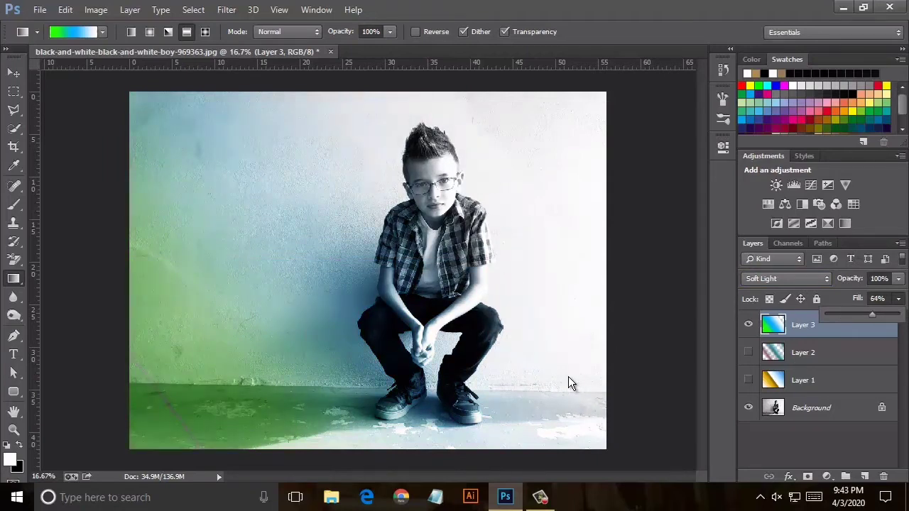
key("alt+t")
key("Down")
key("Down")
key("Down")
key("Down")
key("Return")
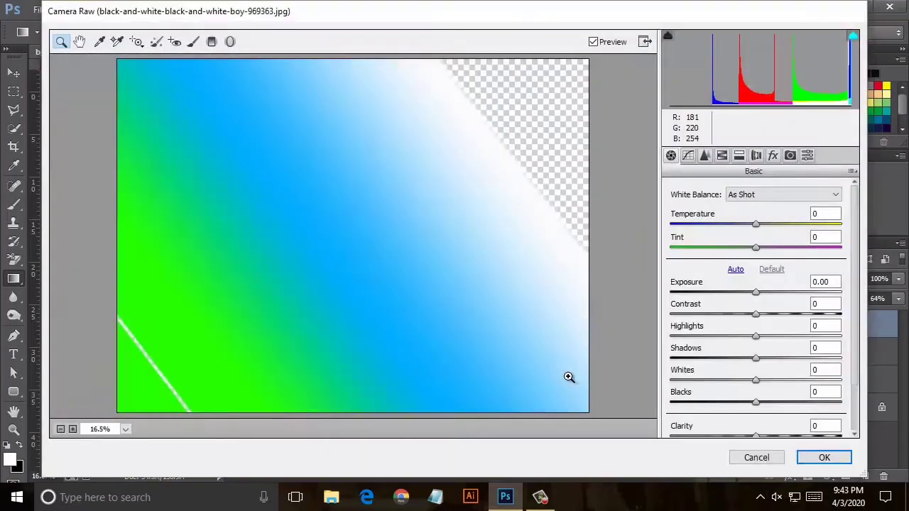
Apply Camera Raw to Layer 3: Temperature +25, Tint -73, Exposure -1.35, Blacks -10.
type("-4325")
key("Return")
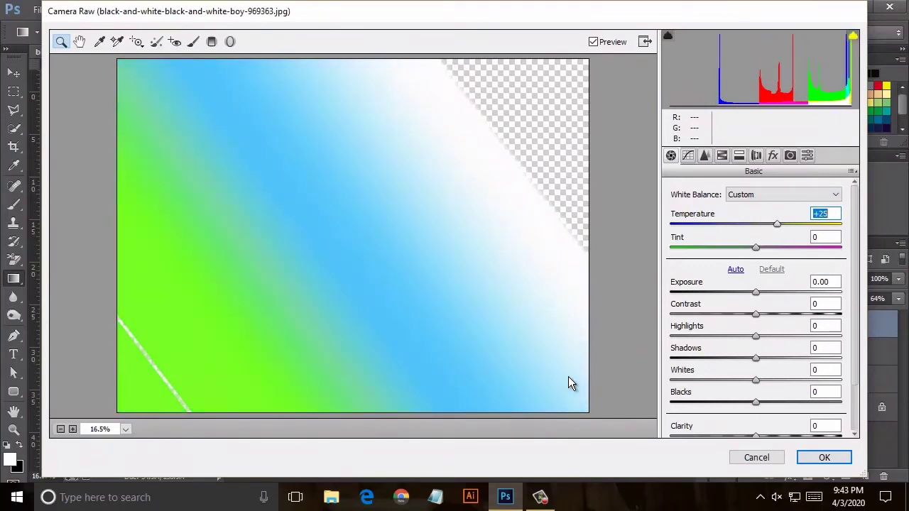
key("Tab")
type("-73")
key("Return")
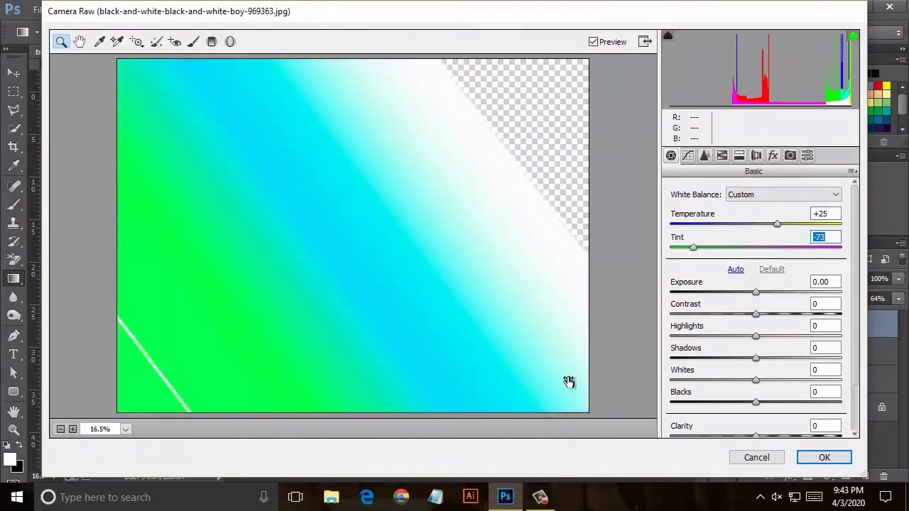
key("Tab")
type("-1.35")
key("Return")
key("Tab")
key("Tab")
key("Tab")
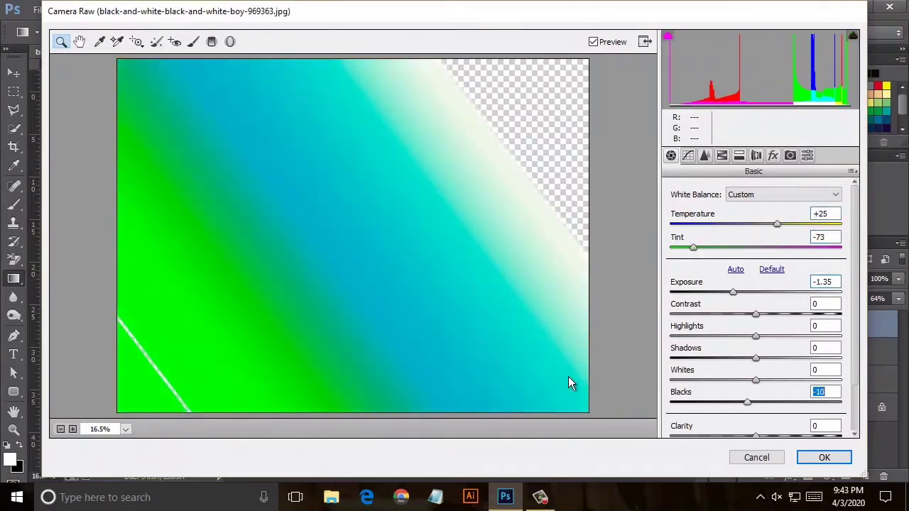
key("Return")
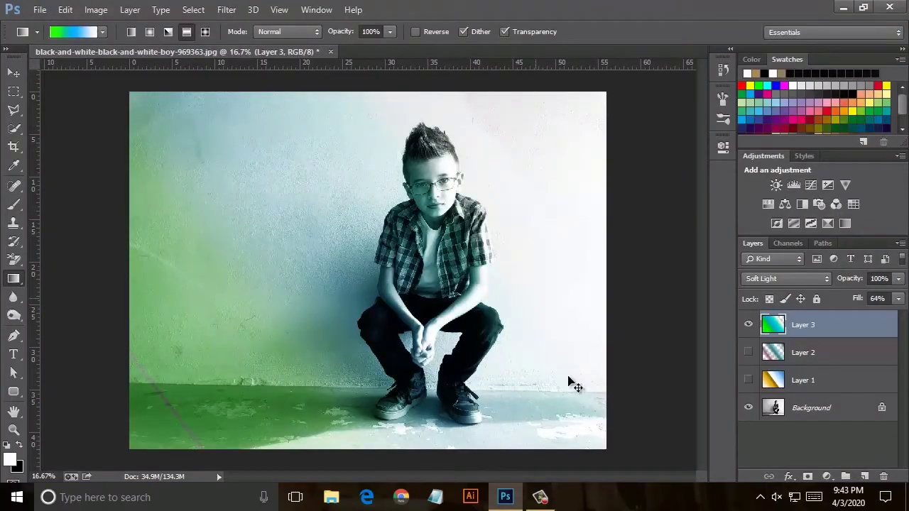
Apply a 338-pixel Box Blur to the green gradient on Layer 3.
scroll(568, 378, "up", 3)
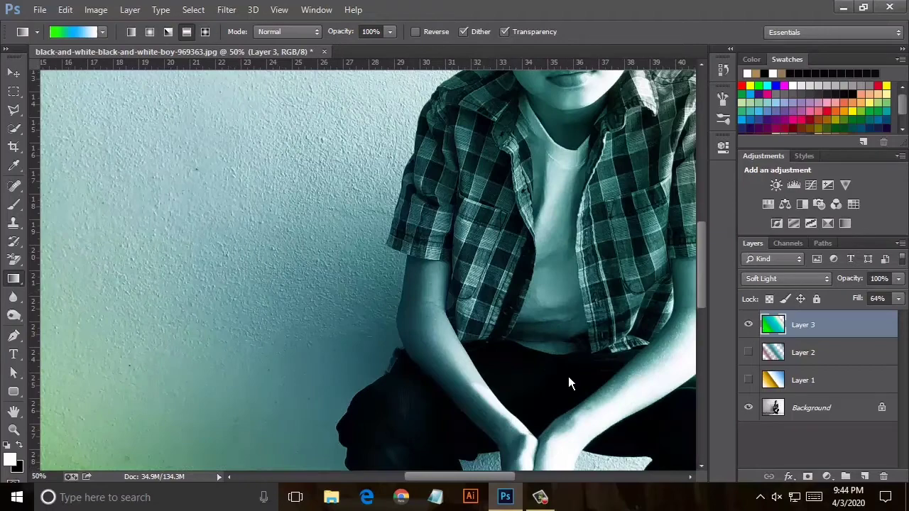
scroll(568, 384, "up", 2)
scroll(568, 384, "right", 2)
scroll(568, 380, "up", 2)
scroll(568, 377, "up", 2)
scroll(568, 377, "up", 2)
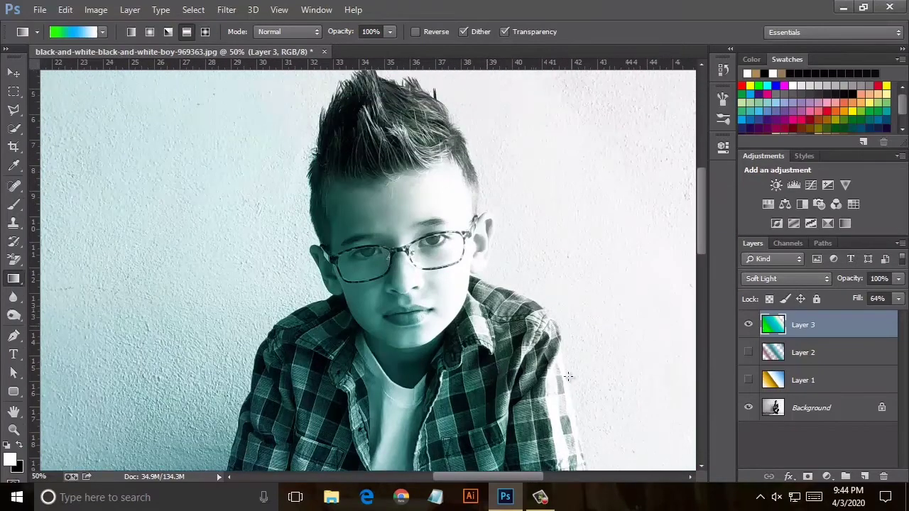
key("alt+t")
key("b")
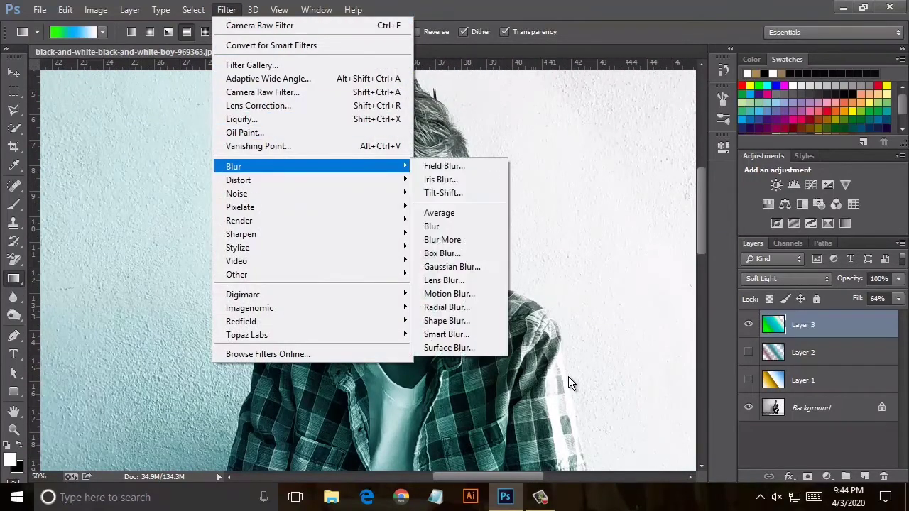
key("Down")
key("Down")
key("Down")
key("Down")
key("Return")
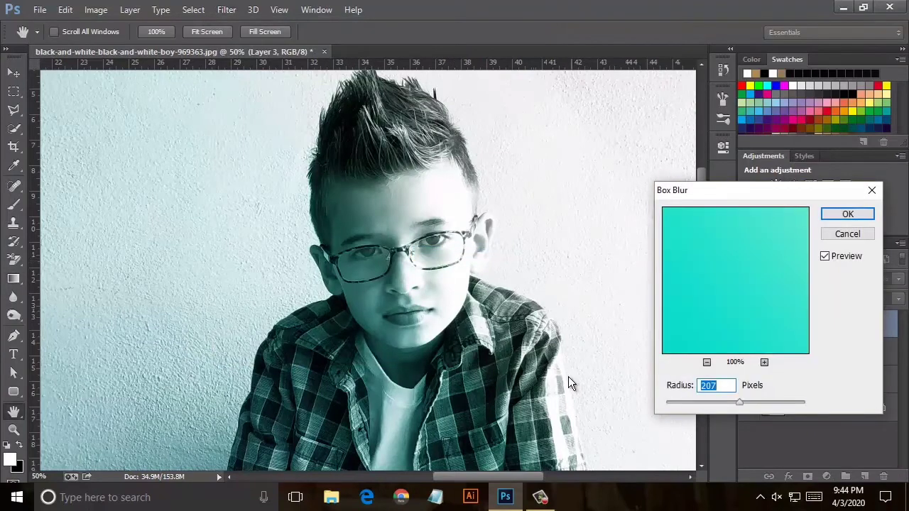
type("338")
key("Return")
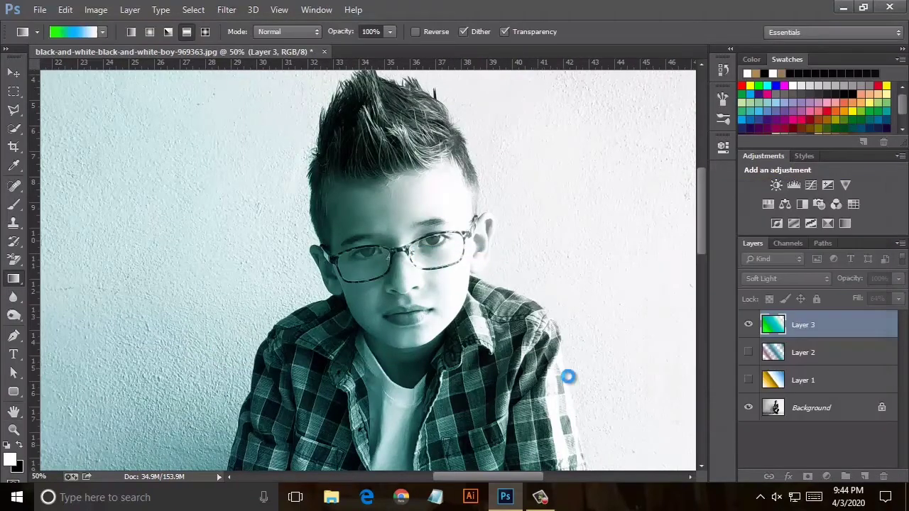
Zoom out to fit the image, hide Layer 3 and add an empty Layer 4.
key("ctrl+minus")
key("ctrl+minus")
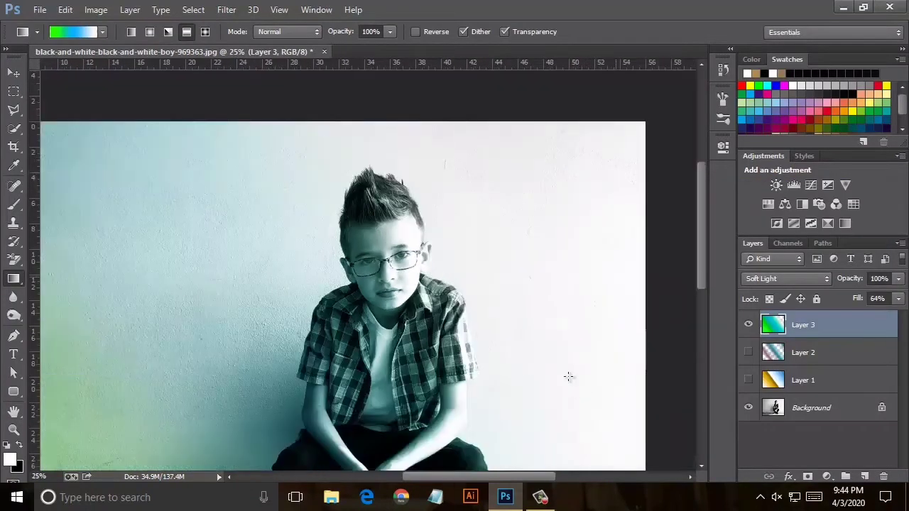
key("ctrl+minus")
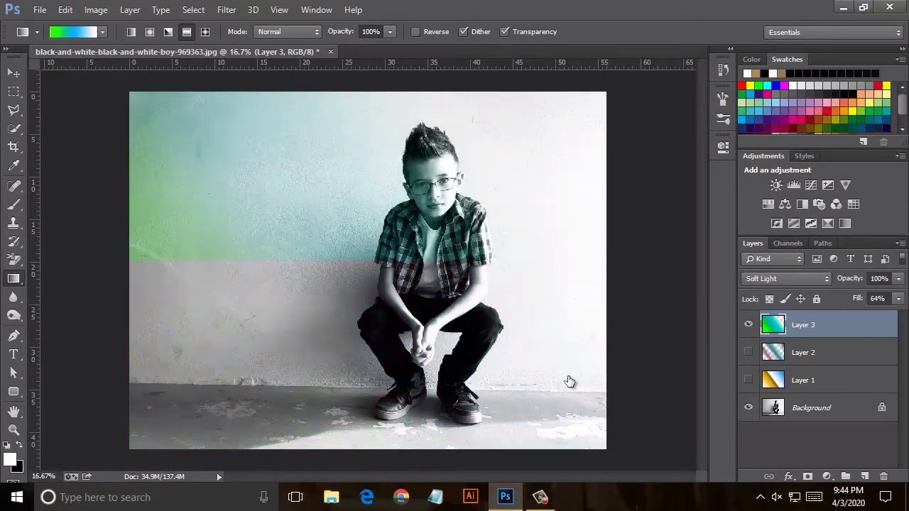
key("ctrl+comma")
key("ctrl+shift+alt+n")
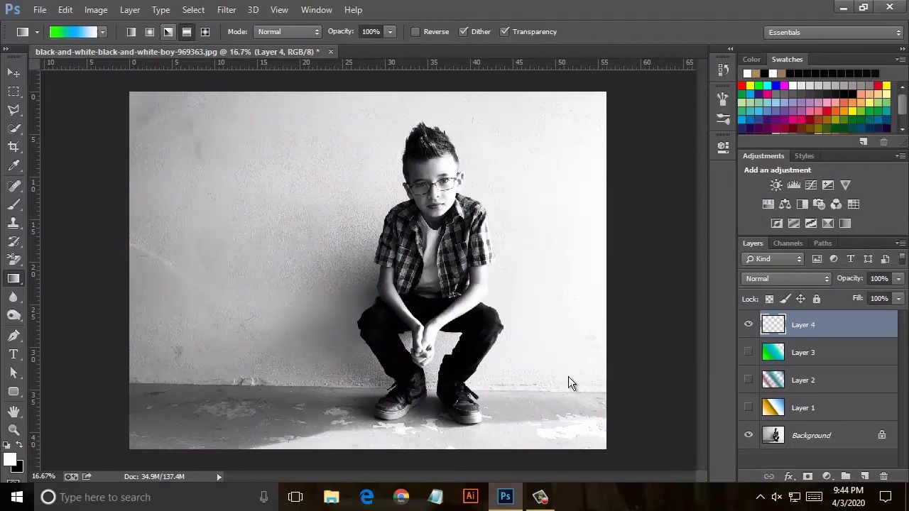
Draw a blue-and-white chrome angle gradient on Layer 4 down from the top centre.
key("Return")
key("Down")
key("Down")
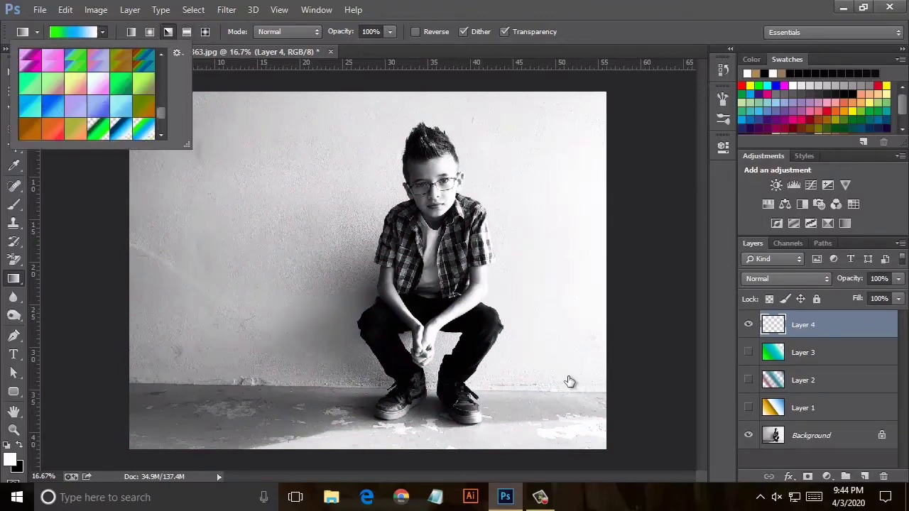
key("Down")
key("Right")
key("Return")
left_click_drag(375, 94, 372, 386)
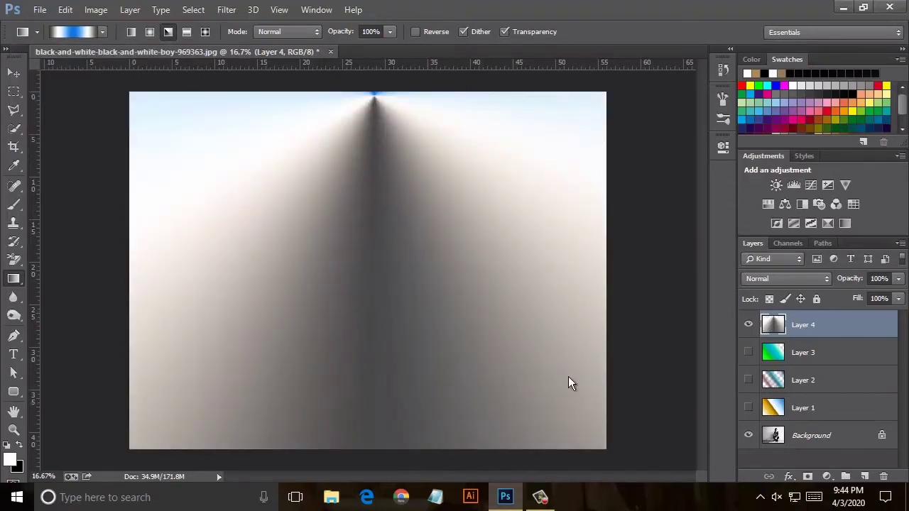
Preview blend modes on Layer 4, then add an empty Layer 5.
key("Down")
key("Down")
key("Up")
key("Up")
key("Up")
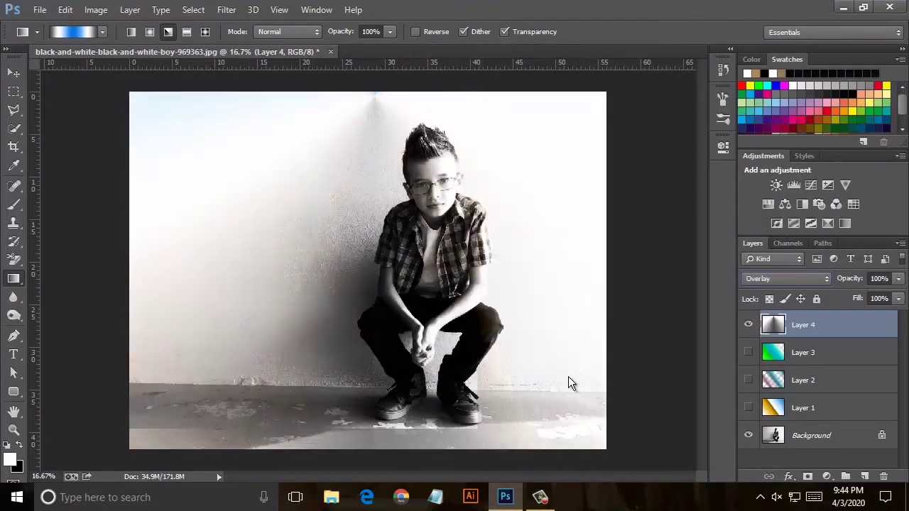
key("Up")
key("Up")
key("Up")
key("Up")
key("Up")
key("Up")
key("Up")
key("Up")
key("Up")
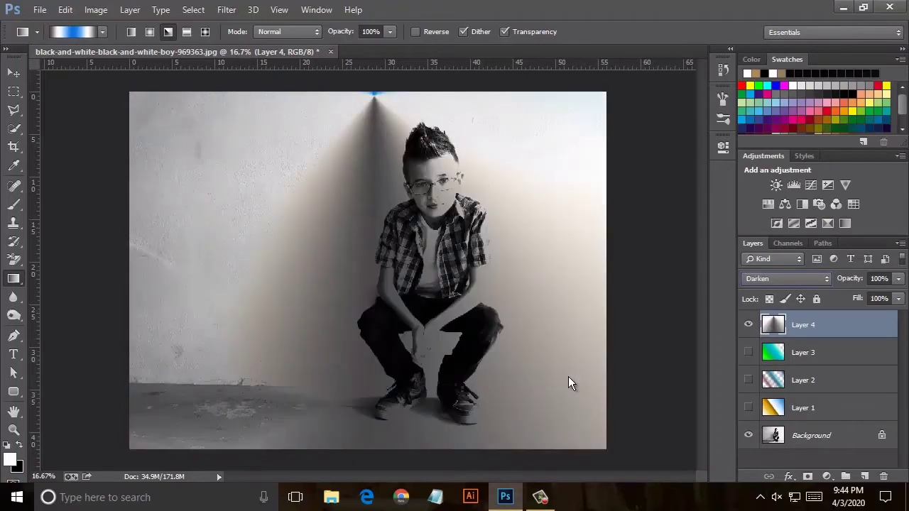
key("Up")
key("Up")
key("Down")
key("Down")
key("Down")
key("Down")
key("Down")
key("Down")
key("Down")
key("Down")
key("Down")
key("Down")
key("Down")
key("ctrl+shift+alt+n")
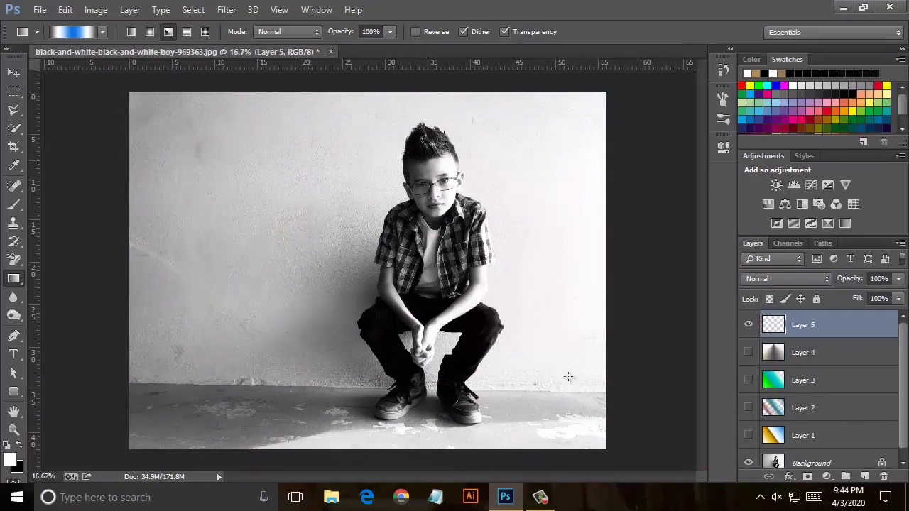
Draw a cyan angle gradient across Layer 5.
key("Return")
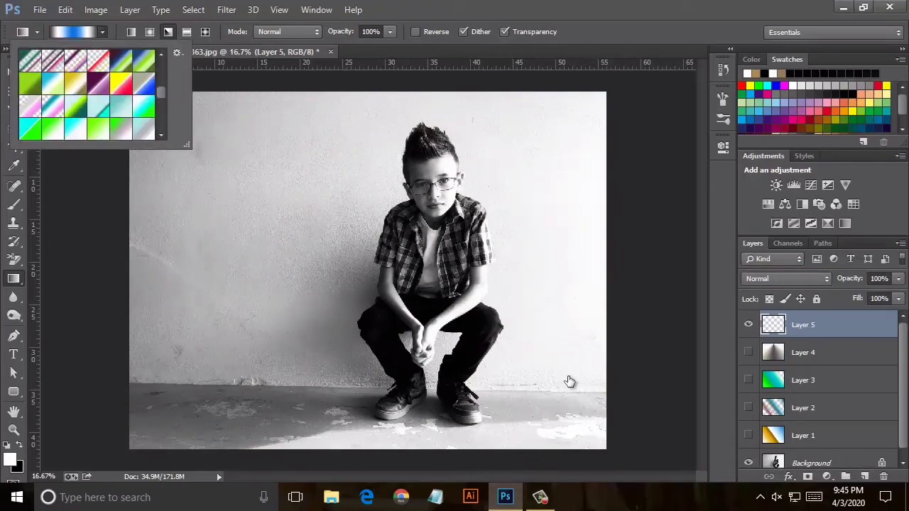
left_click(98, 107)
left_click_drag(419, 139, 263, 355)
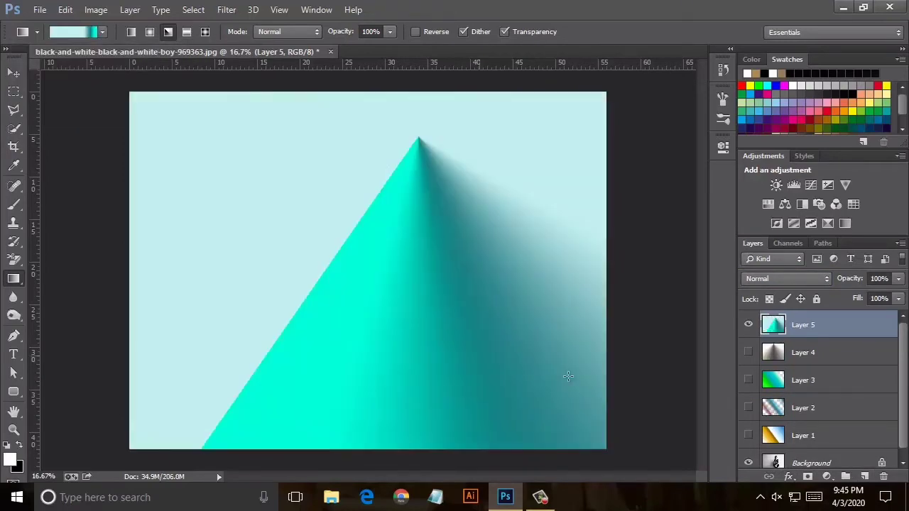
Set Layer 5's blend mode to Soft Light.
key("Down")
key("Down")
key("Down")
key("Down")
key("Down")
key("Down")
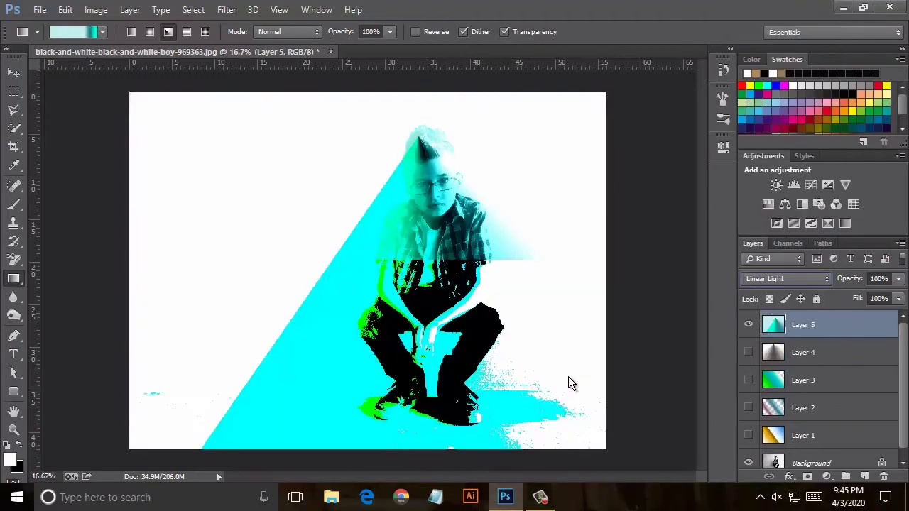
key("Down")
key("Down")
key("Down")
key("Up")
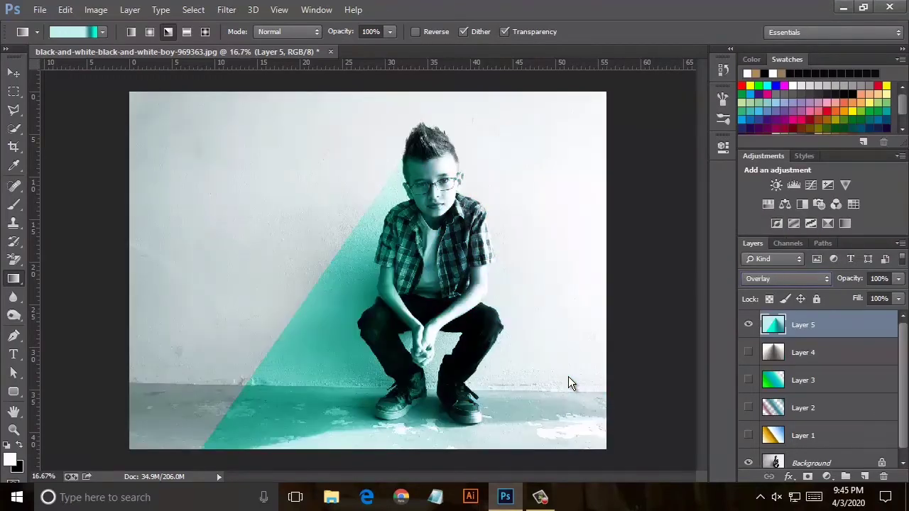
key("Down")
key("alt+t")
key("Down")
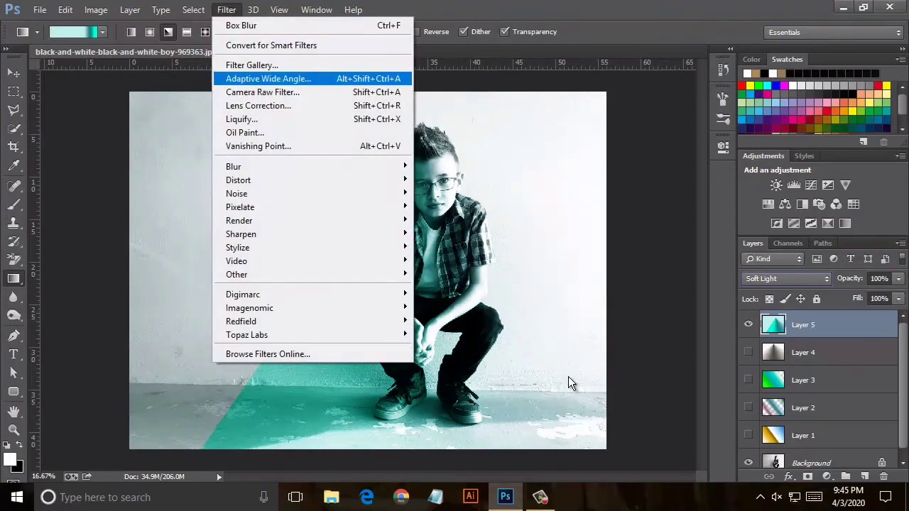
key("Down")
key("Escape")
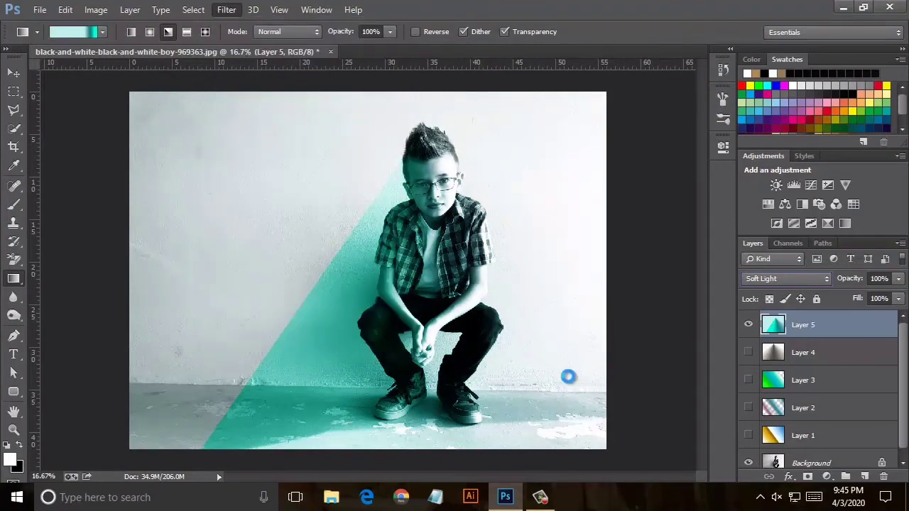
In Camera Raw, set Temperature -45, Tint -26, Exposure -1.15, Contrast -20, Highlights -9.
type("-45")
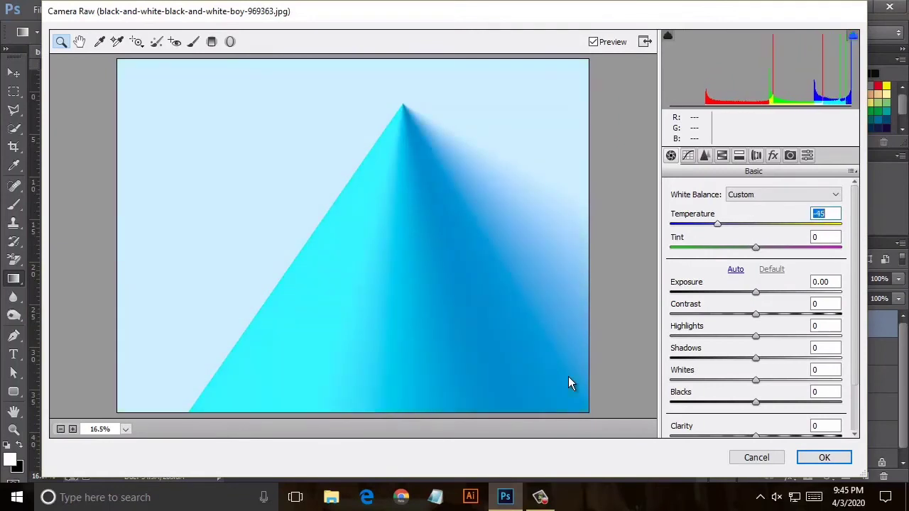
key("Tab")
type("-26")
key("Tab")
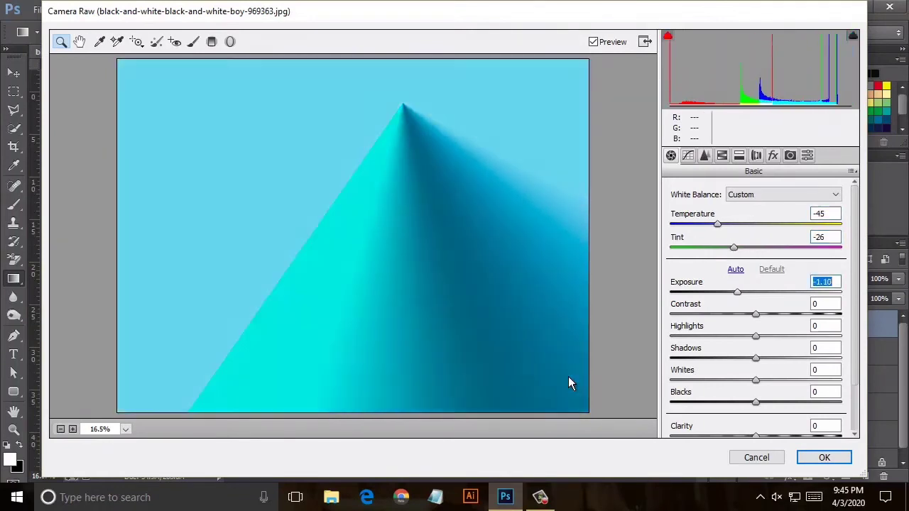
type("-1.15")
key("Tab")
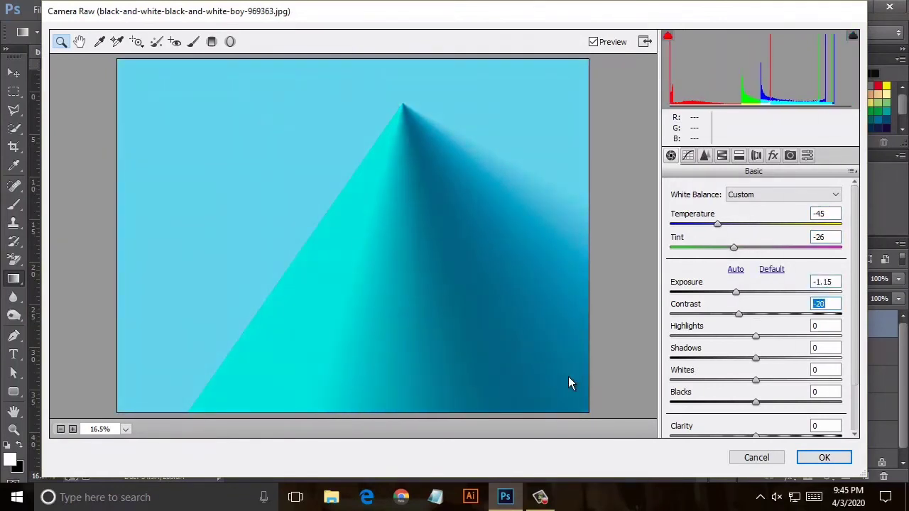
type("-20")
key("Tab")
type("-9")
key("Tab")
Set Shadows -11, Whites -9, Blacks -8, Vibrance -10, Clarity -4 and apply the filter.
type("-11")
key("Tab")
type("-9")
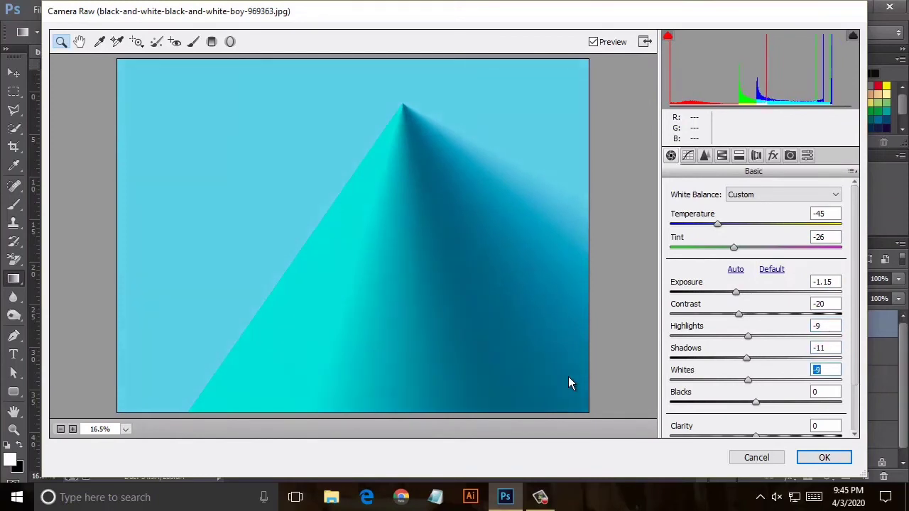
key("Tab")
type("-8")
key("Tab")
type("-10")
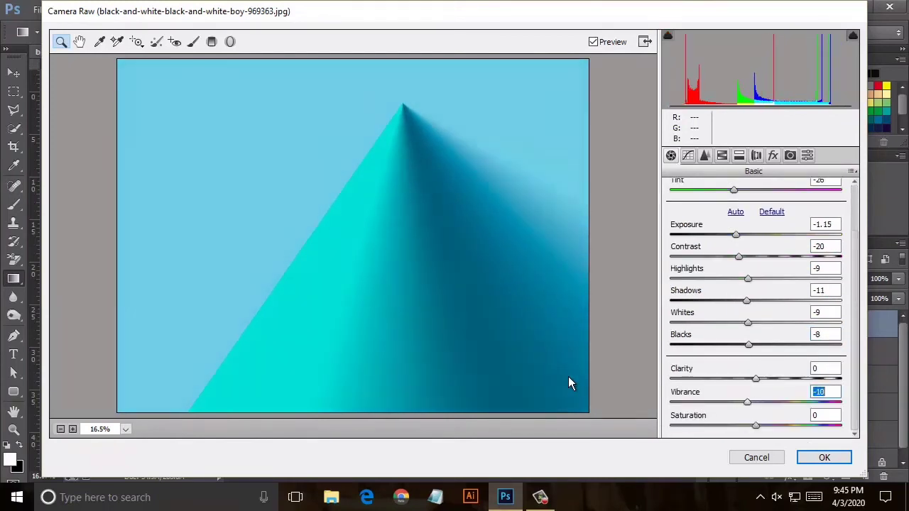
key("shift+Tab")
type("-4")
key("Tab")
key("Tab")
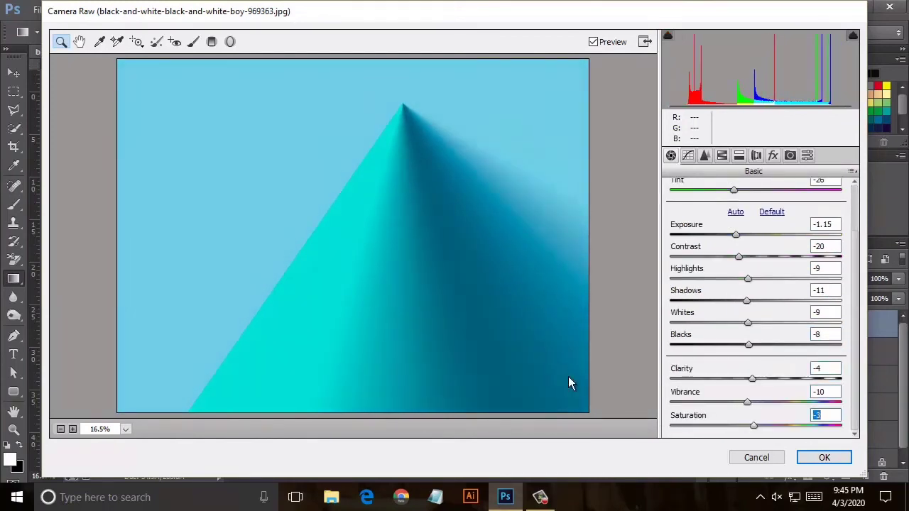
key("Return")
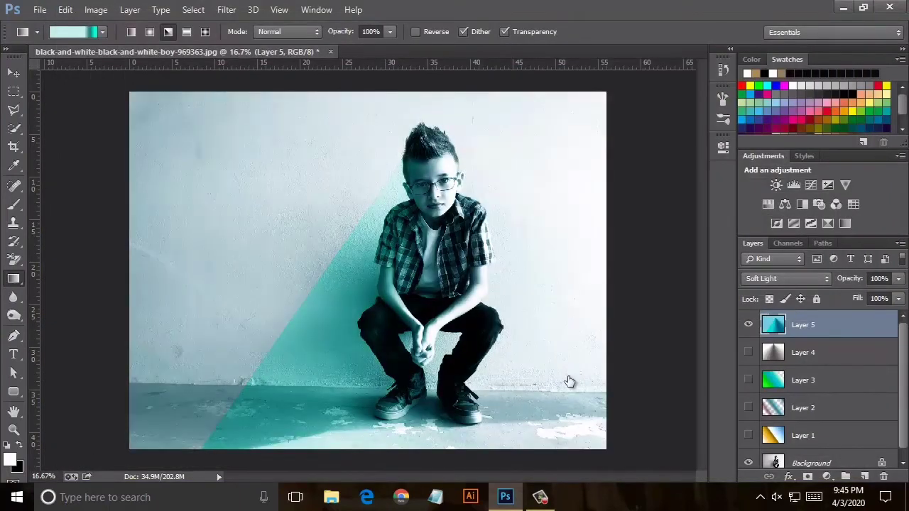
Test Layer 5's fill values, then cycle its blend mode to Color at 100% fill.
key("shift+5")
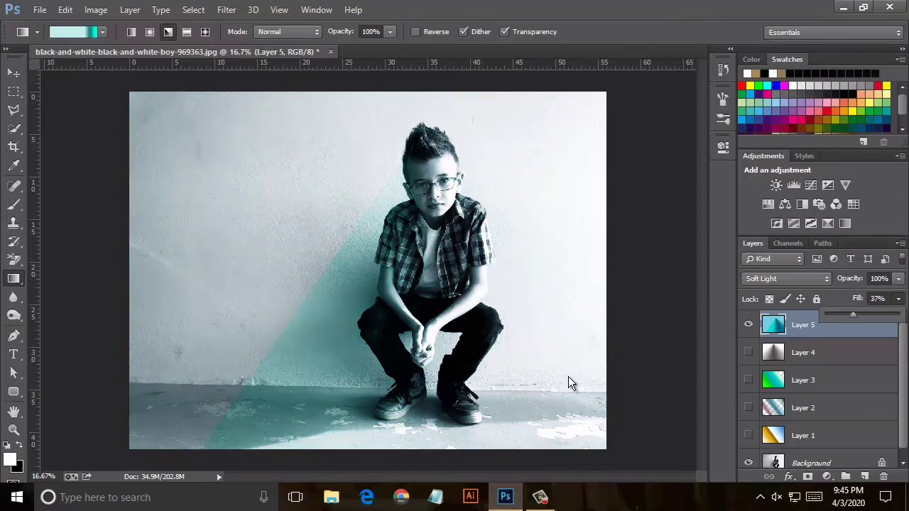
key("shift+0")
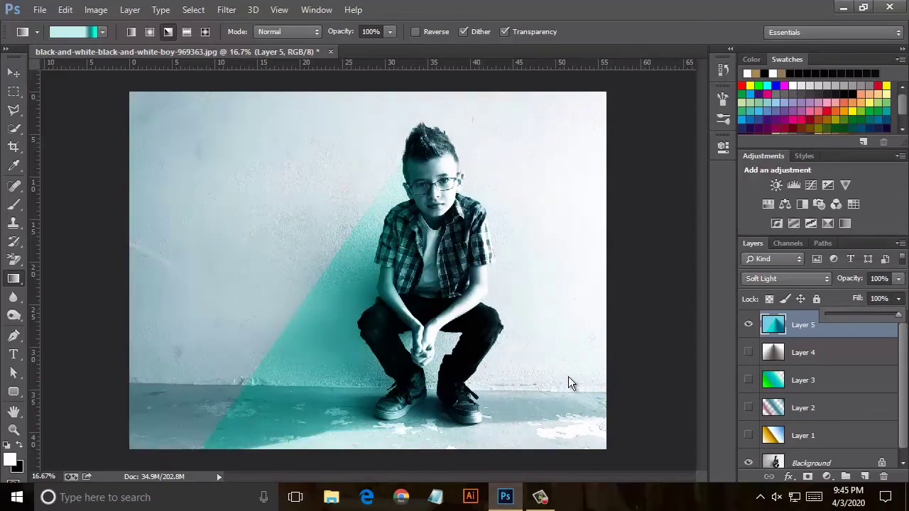
key("Down")
key("Down")
key("Down")
key("Down")
key("Down")
key("Down")
key("Down")
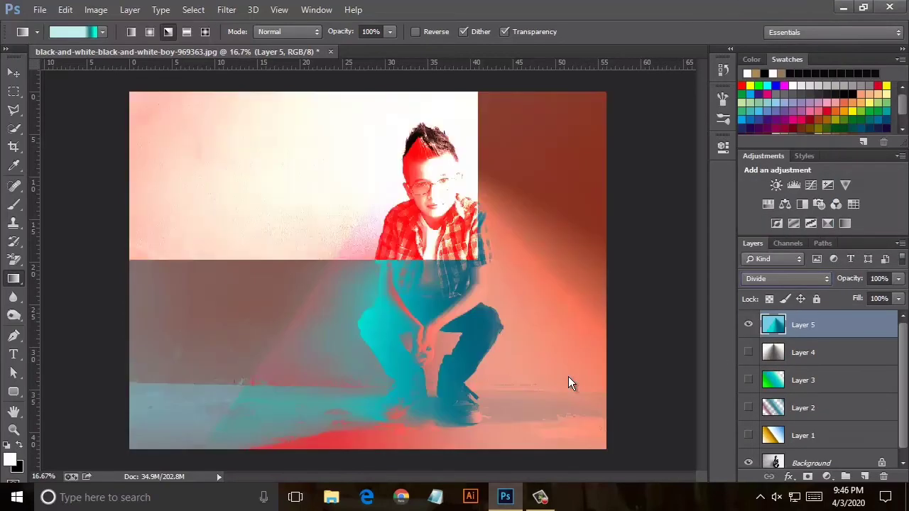
key("Down")
key("Down")
key("Down")
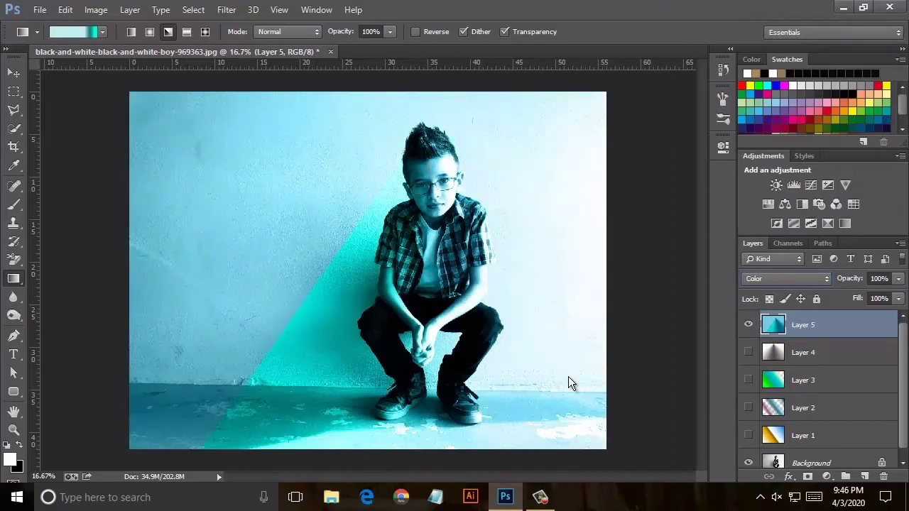
mouse_move(898, 299)
left_mouse_down()
mouse_move(870, 314)
mouse_move(899, 315)
left_mouse_up()
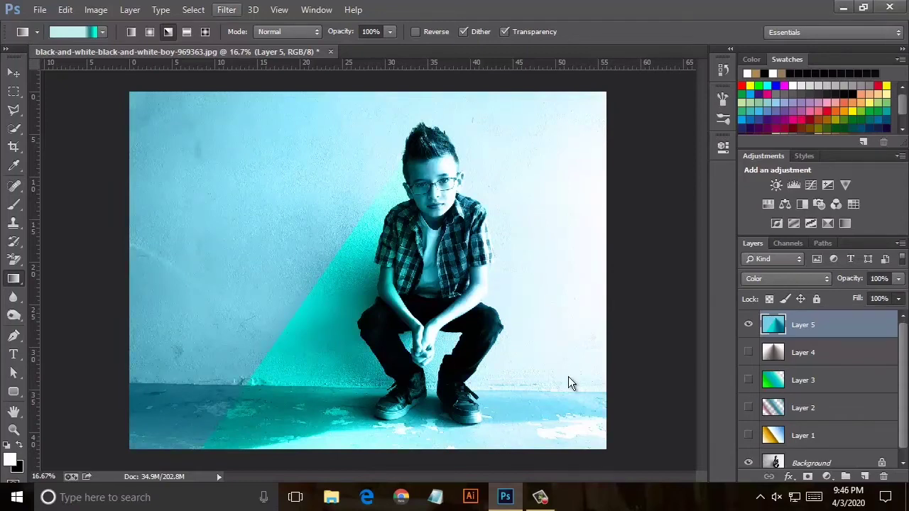
Apply a Box Blur with a radius of about 1510 px to the cyan Layer 5.
key("alt+t")
key("Down")
key("Down")
key("Down")
key("Down")
key("Down")
key("Down")
key("Right")
key("Down")
key("Down")
key("Down")
key("Down")
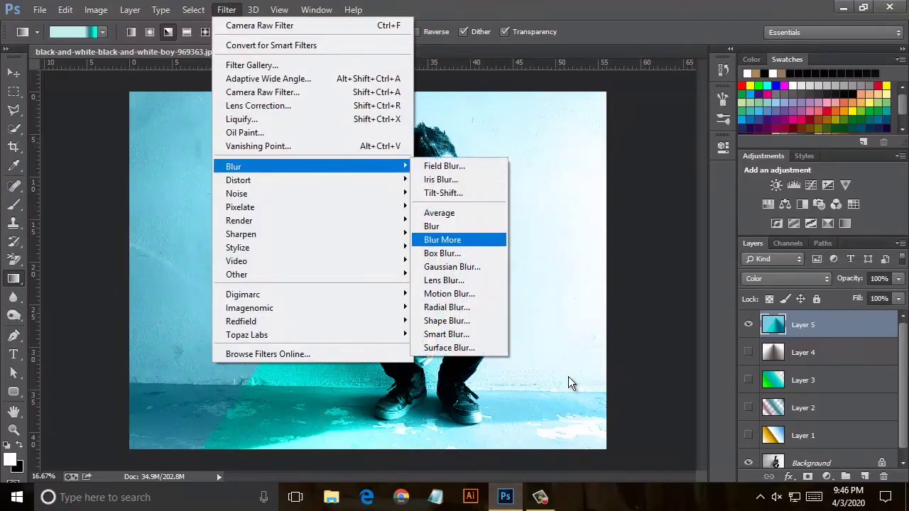
key("Down")
key("Return")
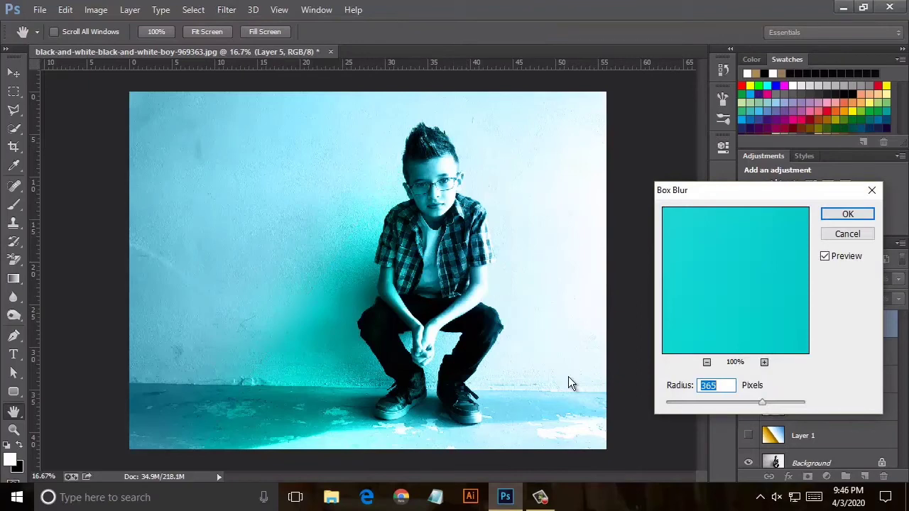
type("123")
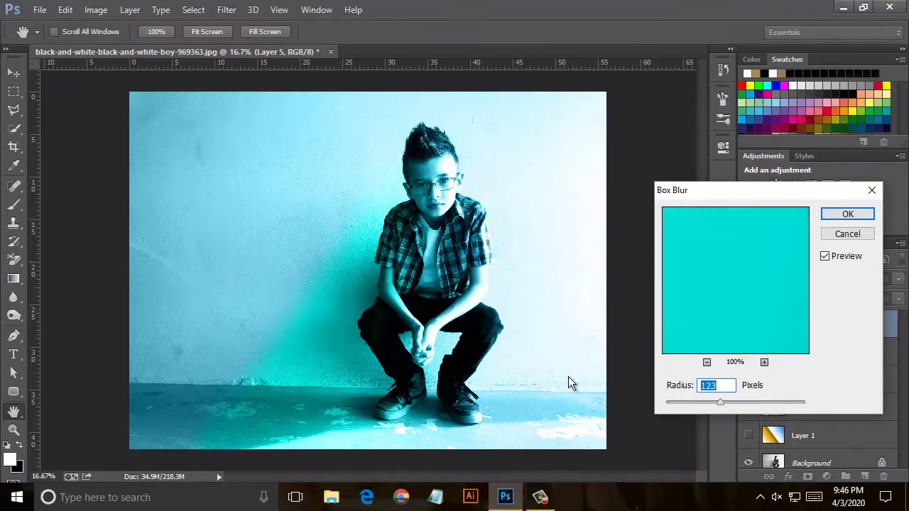
type("214")
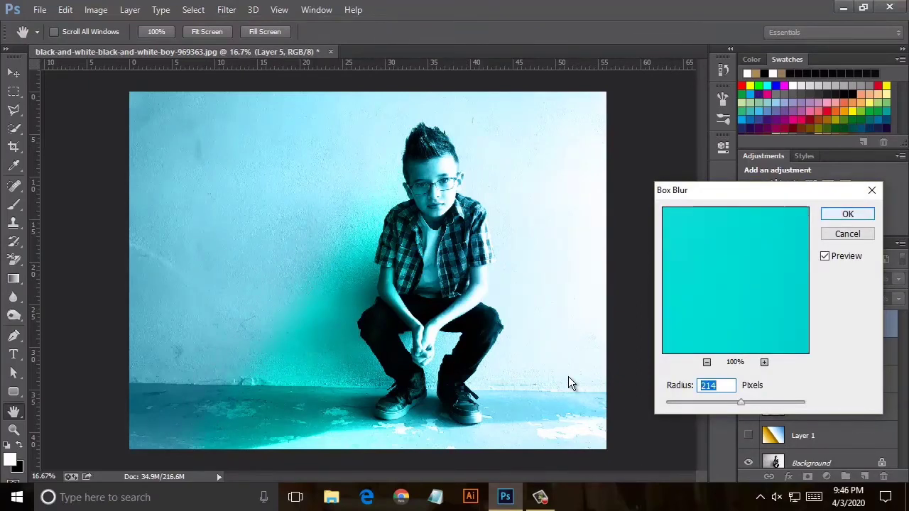
type("474")
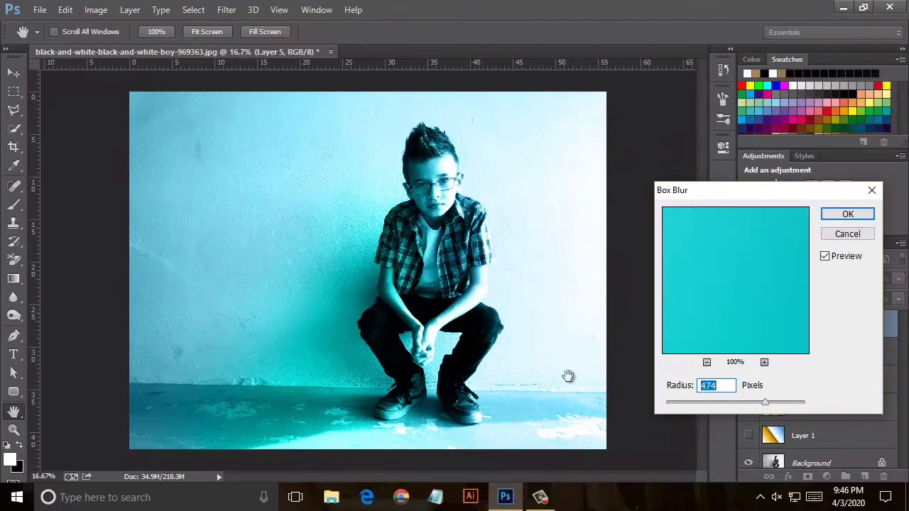
type("2000")
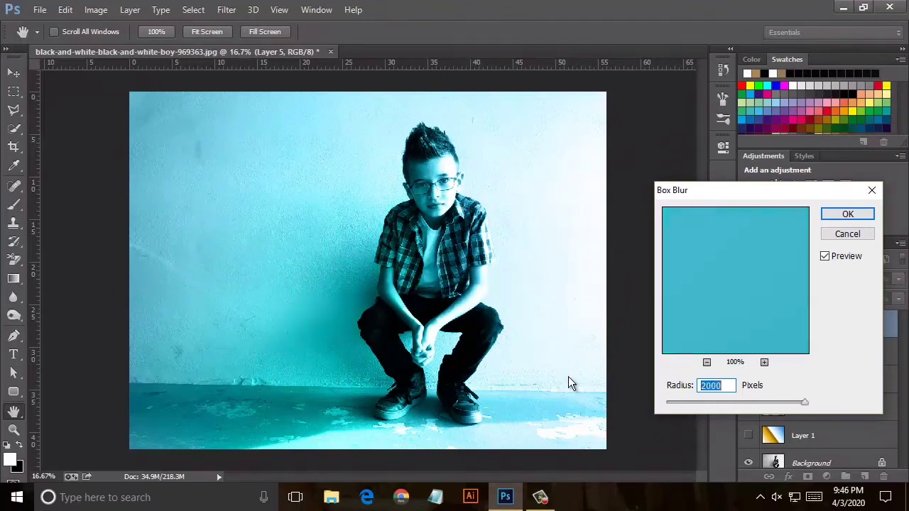
key("shift+Down")
key("shift+Down")
key("shift+Down")
key("shift+Down")
key("shift+Down")
key("shift+Down")
key("Return")
key("g")
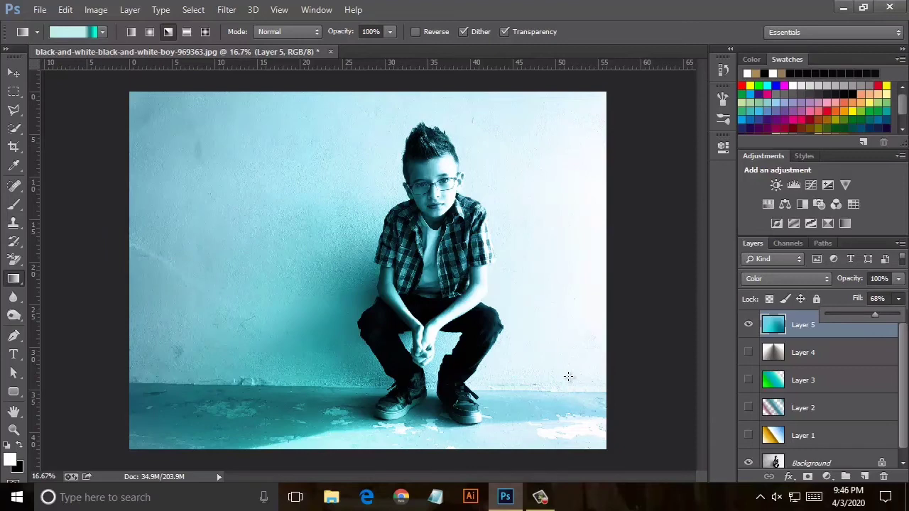
Add Layer 6 and draw a Spectrum angle gradient radiating from the top centre.
key("ctrl+shift+alt+n")
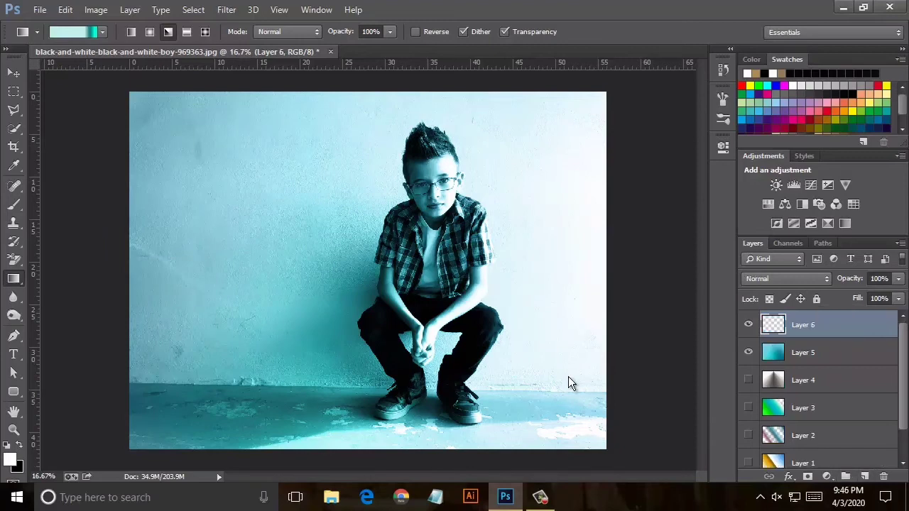
key("Return")
scroll(570, 381, "up", 5)
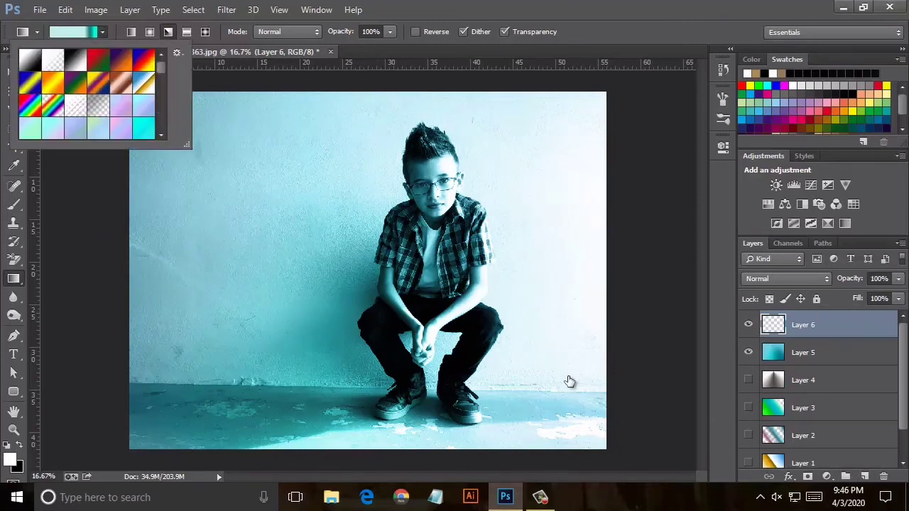
left_click(29, 105)
key("Return")
left_click_drag(361, 107, 239, 311)
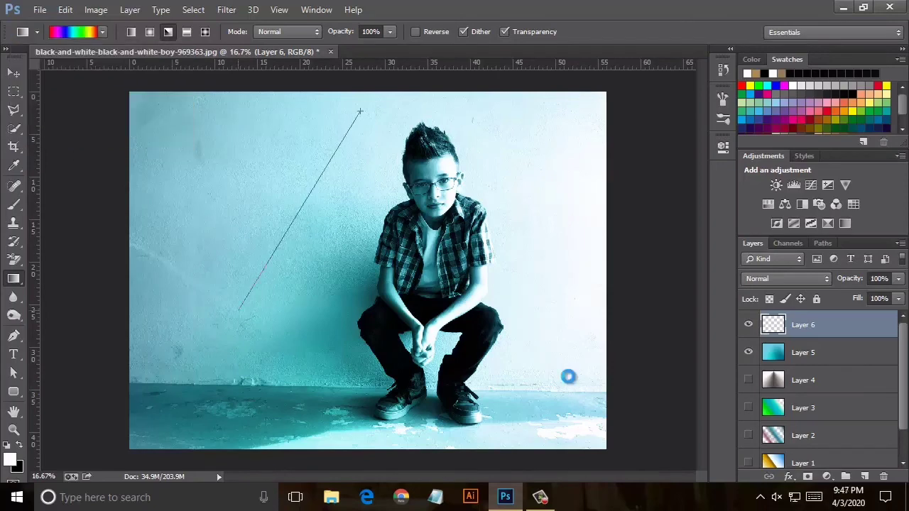
Hide Layer 5 and set Layer 6 to Color blend mode at 71% fill.
left_click(748, 352)
left_click(787, 279)
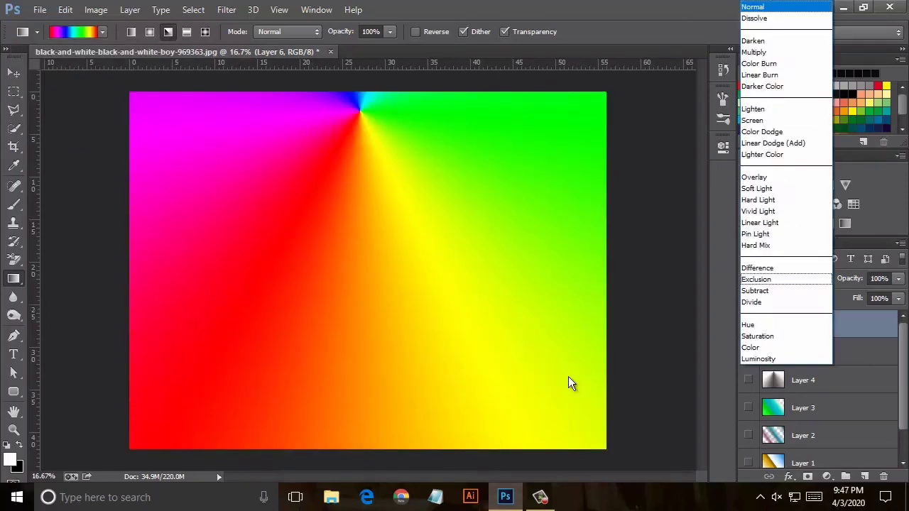
left_click(764, 277)
key("Down")
key("Down")
key("Down")
key("Down")
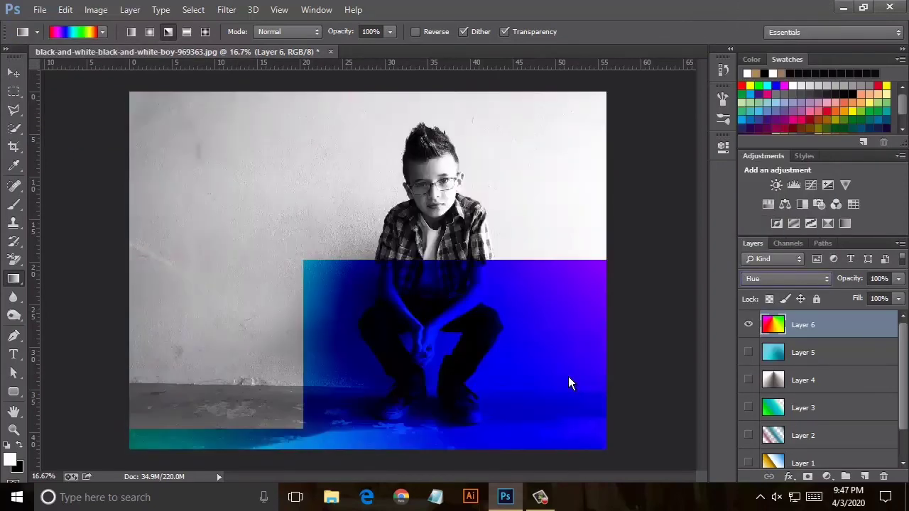
key("Down")
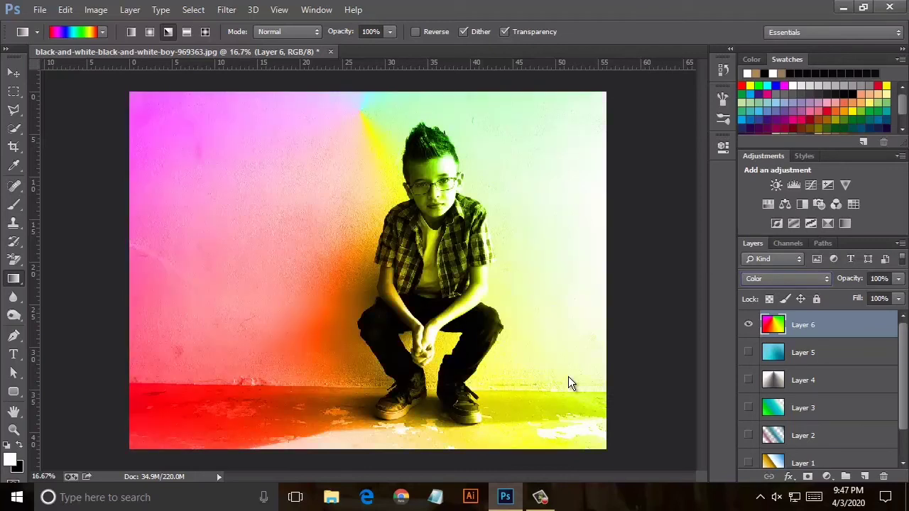
mouse_move(898, 298)
left_mouse_down()
mouse_move(852, 314)
mouse_move(877, 314)
left_mouse_up()
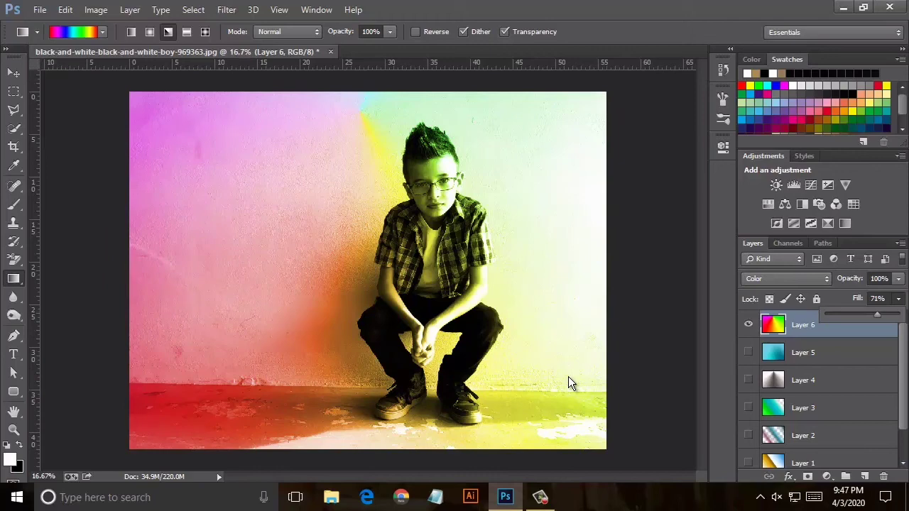
Apply a Camera Raw Filter to Layer 6: Temperature -43, Tint -43, Exposure +0.15.
key("alt+t")
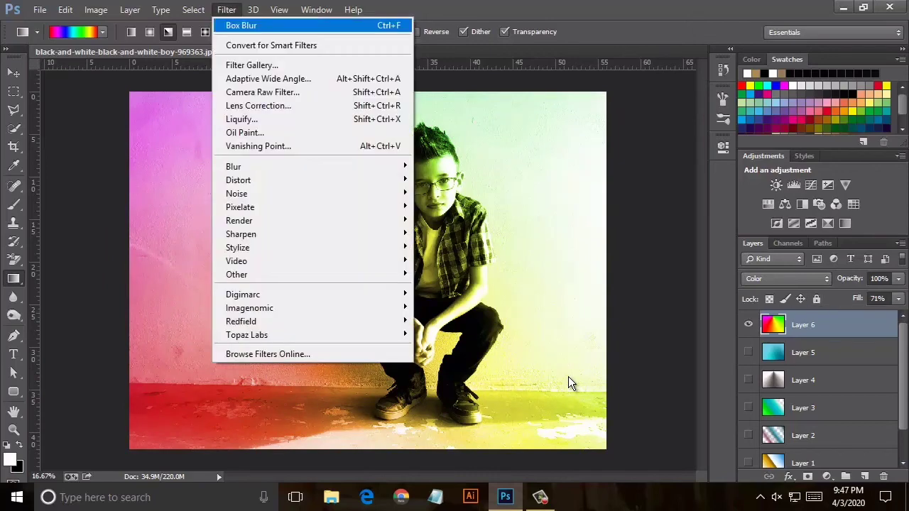
key("Down")
key("Down")
key("Down")
key("Down")
key("Return")
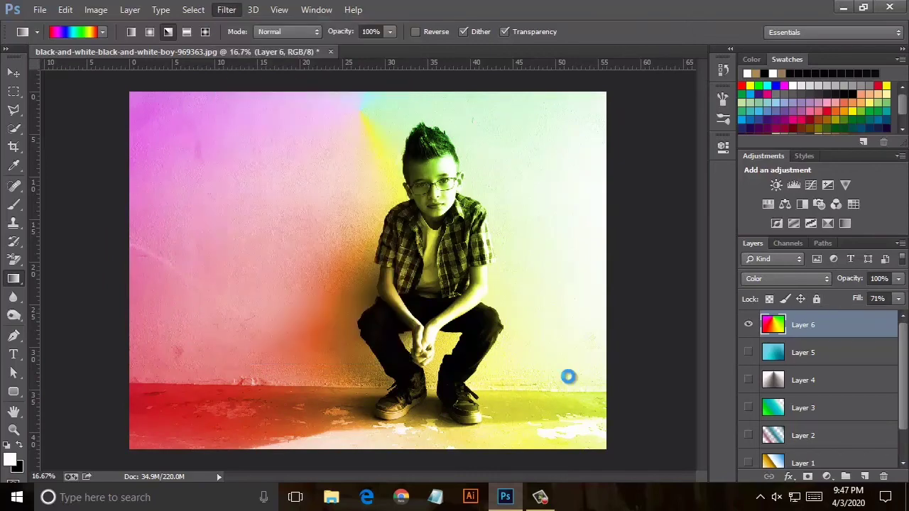
type("-43")
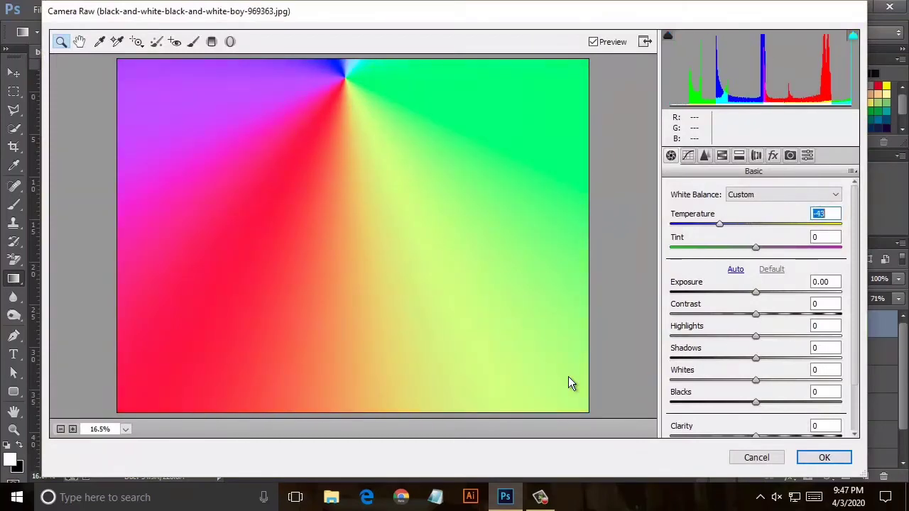
key("Tab")
type("-43")
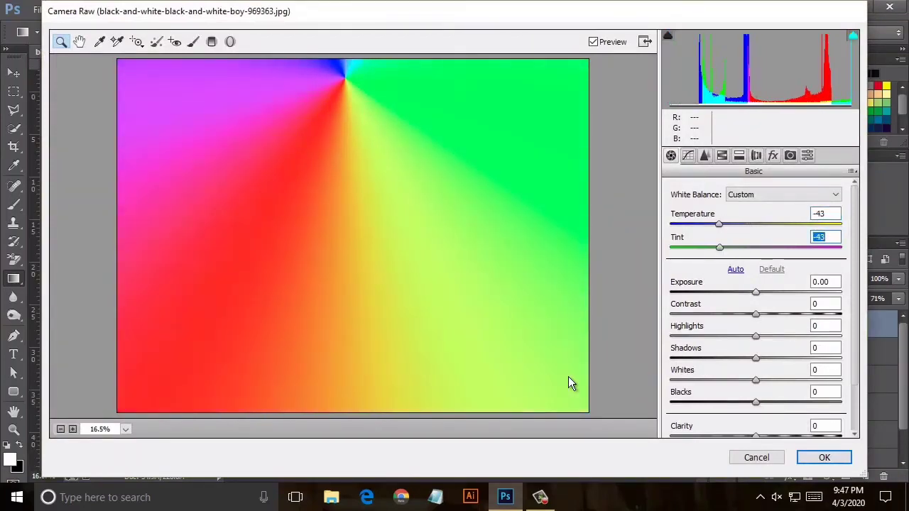
key("Tab")
key("Up")
key("Up")
key("Up")
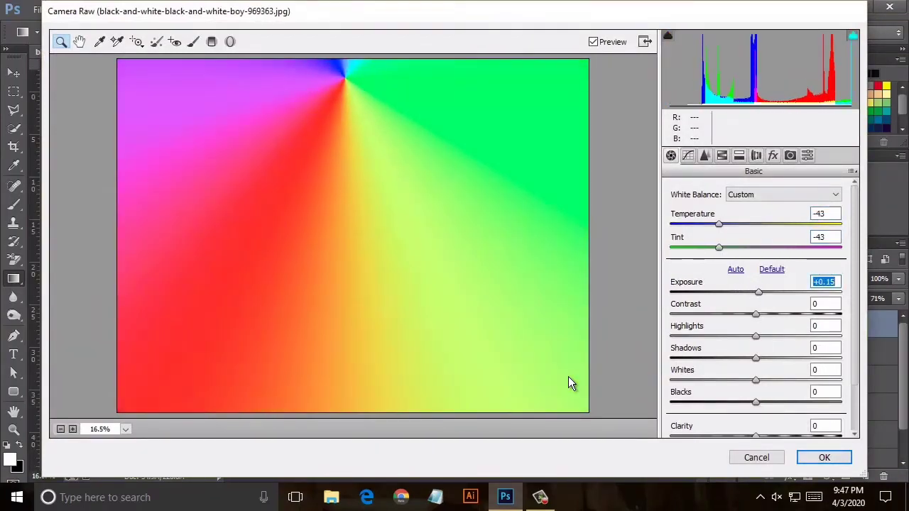
key("Return")
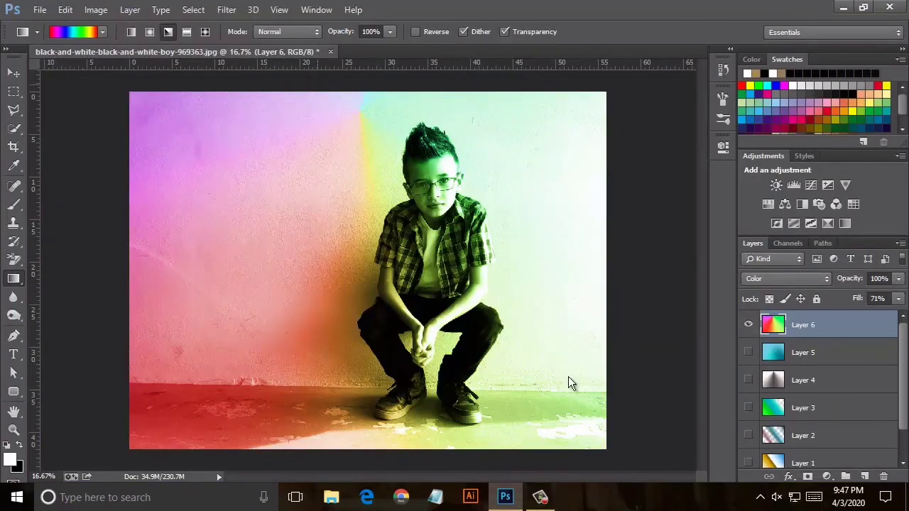
key("alt+t")
Apply a 1264-pixel Box Blur to the rainbow Layer 6.
key("b")
key("Down")
key("Down")
key("Down")
key("Return")
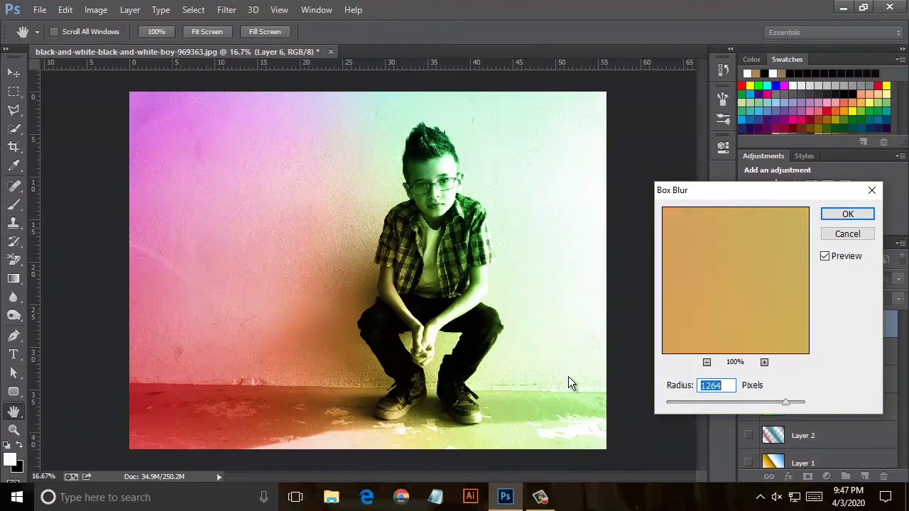
key("Return")
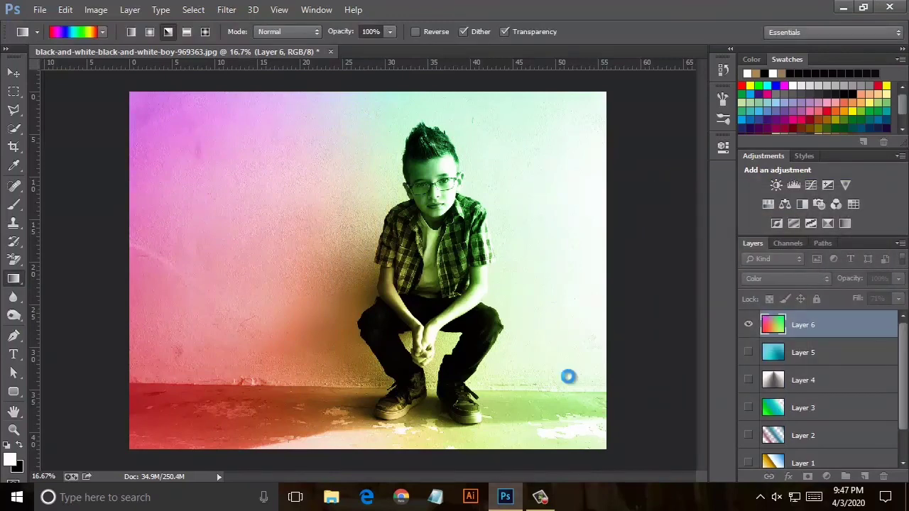